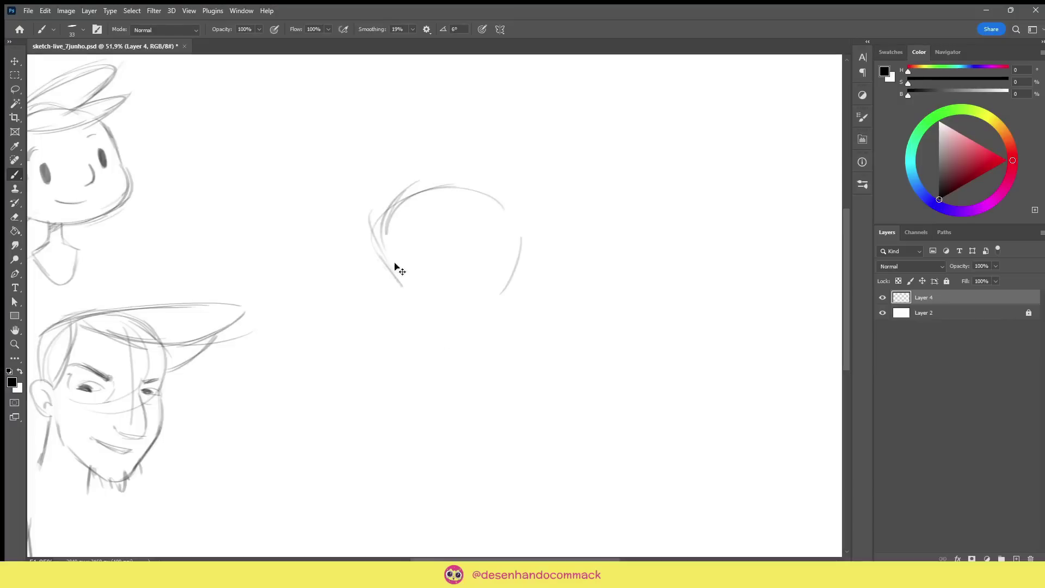
Complete the outline of the new cartoon head with cheek and narrow chin strokes, and add a round ear on its side.
key("ctrl+z")
mouse_move(443, 338)
left_mouse_down()
mouse_move(494, 309)
mouse_move(511, 272)
mouse_move(507, 283)
left_mouse_up()
key("ctrl+z")
key("ctrl+z")
left_click_drag(489, 198, 493, 313)
left_click_drag(540, 287, 505, 294)
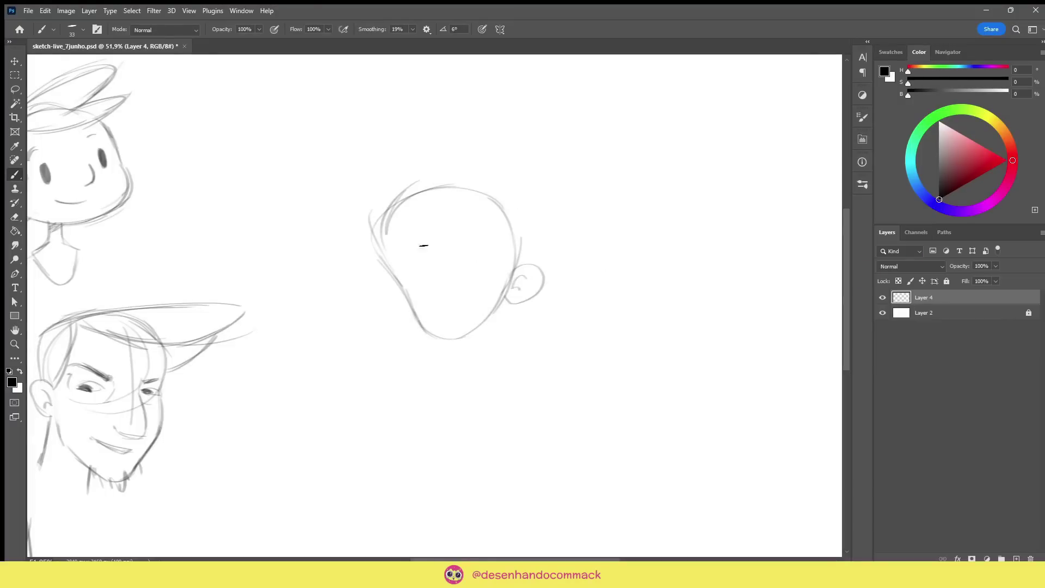
Draw the face inside the new head: a long curved nose, round eyes with dark pupils, raised eyebrows and a smiling mouth.
left_click_drag(432, 249, 433, 294)
key("ctrl+z")
left_click_drag(425, 235, 433, 289)
left_click_drag(464, 254, 478, 258)
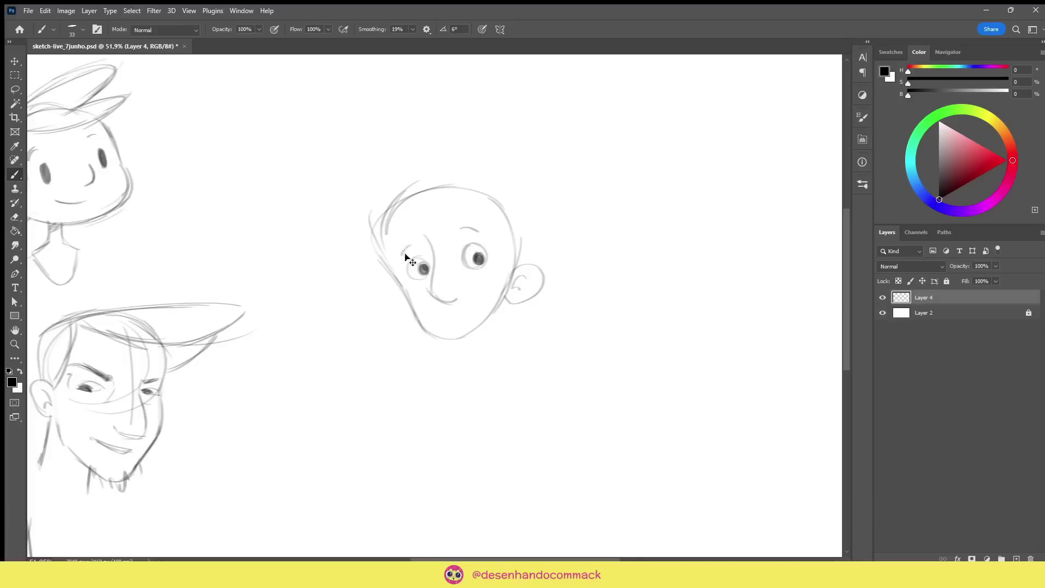
left_click_drag(400, 259, 410, 247)
left_click_drag(449, 315, 473, 297)
left_click_drag(462, 249, 486, 261)
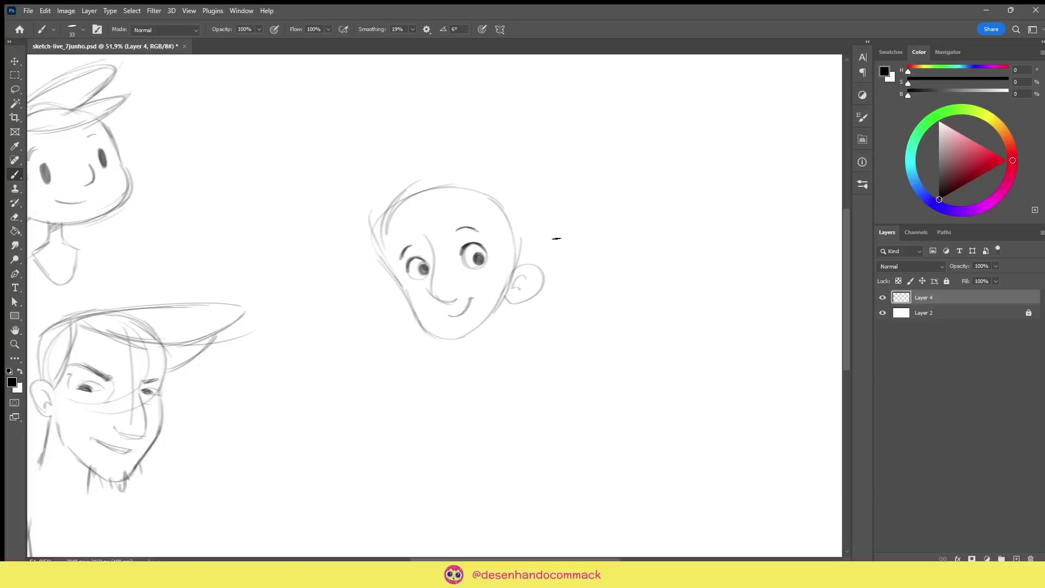
Sketch the boy's hair with an upright tuft on the crown and a fringe sweeping forward over the forehead.
left_click_drag(464, 185, 431, 179)
mouse_move(442, 185)
left_mouse_down()
mouse_move(362, 208)
mouse_move(439, 184)
mouse_move(377, 239)
mouse_move(413, 227)
mouse_move(385, 254)
left_mouse_up()
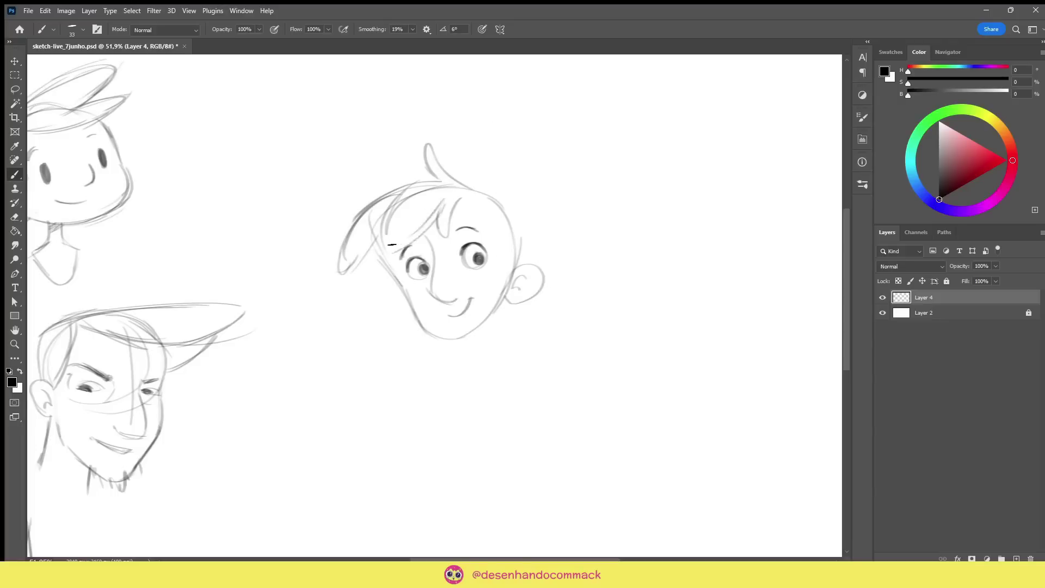
mouse_move(452, 203)
left_mouse_down()
mouse_move(447, 236)
mouse_move(350, 295)
left_mouse_up()
key("ctrl+z")
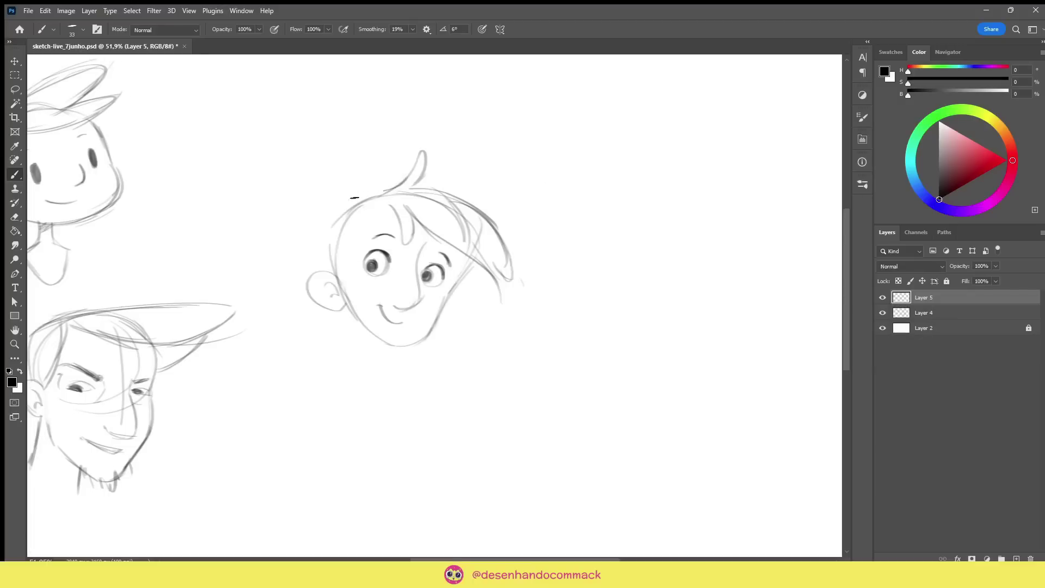
Sketch the hair contour at the back of the boy's head, from the crown down to the ear.
left_click_drag(355, 198, 330, 210)
left_click_drag(332, 210, 325, 269)
key("ctrl+z")
mouse_move(364, 203)
left_mouse_down()
mouse_move(368, 217)
mouse_move(336, 268)
left_mouse_up()
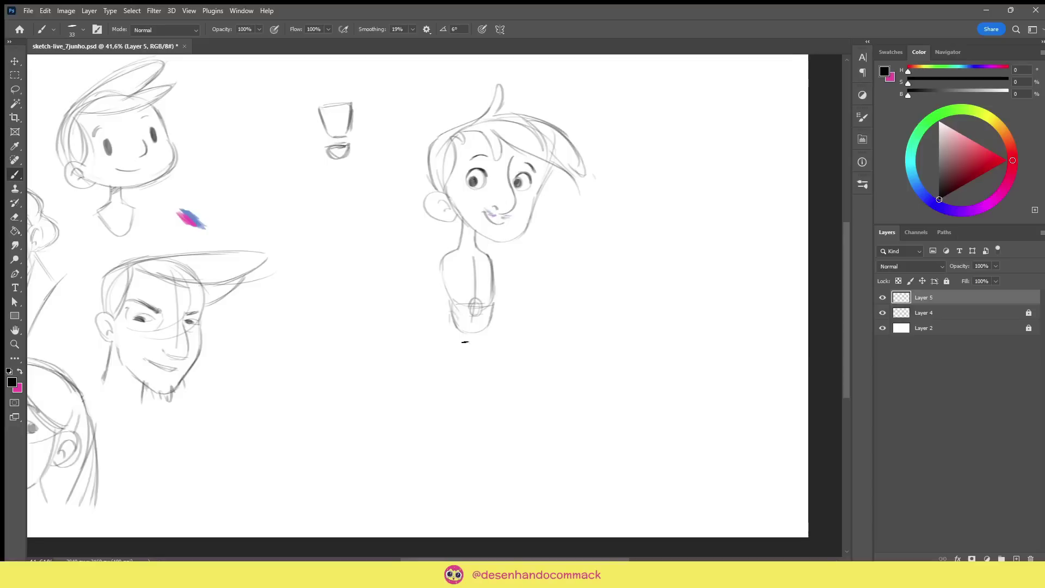
Outline the sides of the boy's hips and sketch a straight hanging arm as upper arm and forearm down to the wrist.
left_click_drag(450, 306, 449, 331)
left_click_drag(492, 306, 493, 332)
left_click_drag(437, 258, 427, 330)
key("ctrl+z")
left_click_drag(437, 259, 427, 330)
mouse_move(443, 258)
left_mouse_down()
mouse_move(445, 286)
mouse_move(445, 274)
mouse_move(432, 274)
mouse_move(421, 333)
mouse_move(434, 342)
mouse_move(424, 351)
mouse_move(446, 348)
mouse_move(425, 331)
mouse_move(439, 341)
mouse_move(440, 330)
mouse_move(421, 378)
left_mouse_up()
key("ctrl+z")
key("ctrl+z")
left_click_drag(441, 329, 432, 407)
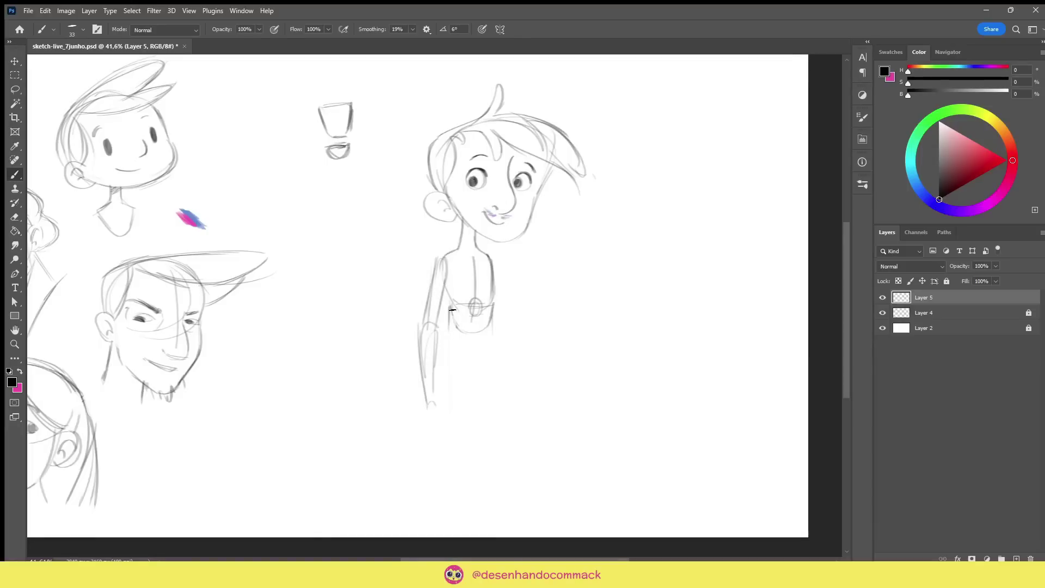
Sketch the sides and crotch of the boy's shorts below the waistline.
left_click_drag(450, 302, 450, 357)
left_click_drag(455, 338, 475, 337)
left_click_drag(492, 304, 490, 347)
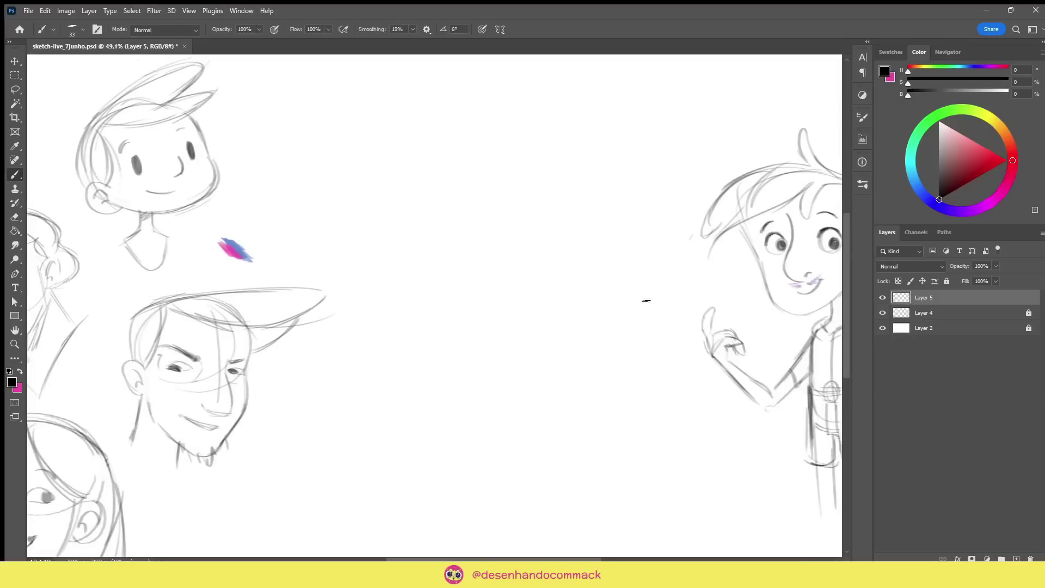
Start a wide oval head in the empty area between the sketches, drawing its upper arc and left side.
left_click_drag(419, 225, 499, 211)
mouse_move(445, 219)
left_mouse_down()
mouse_move(394, 258)
mouse_move(442, 338)
left_mouse_up()
left_click_drag(400, 286, 532, 220)
key("ctrl+z")
key("ctrl+z")
left_click_drag(403, 308, 453, 343)
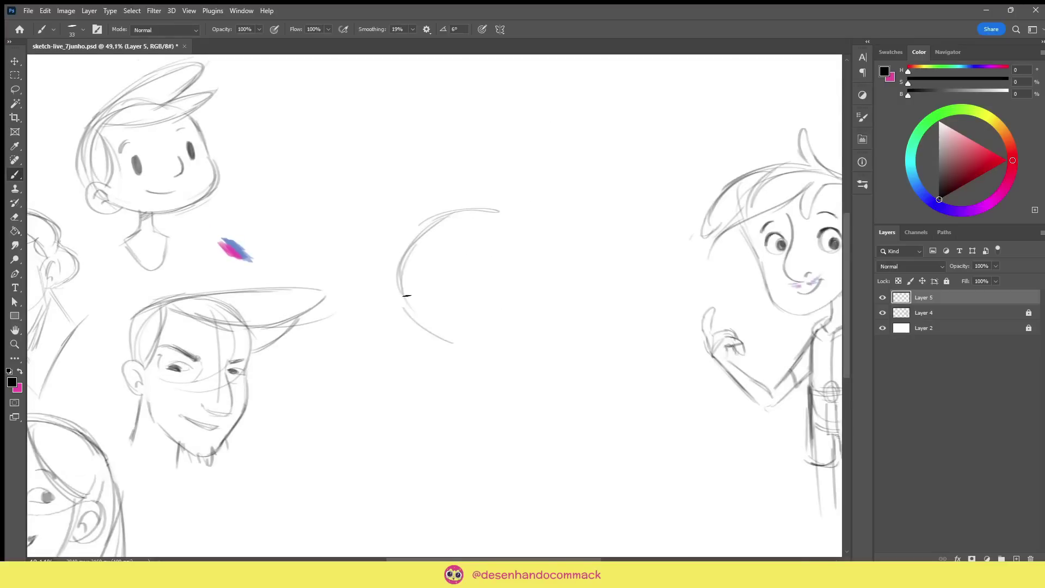
Reinforce the oval head's upper left curve and draw its rounded right side.
left_click_drag(405, 241, 500, 211)
mouse_move(528, 222)
left_mouse_down()
mouse_move(571, 262)
mouse_move(561, 310)
left_mouse_up()
key("ctrl+z")
left_click_drag(573, 281, 519, 338)
key("ctrl+z")
left_click_drag(396, 266, 471, 343)
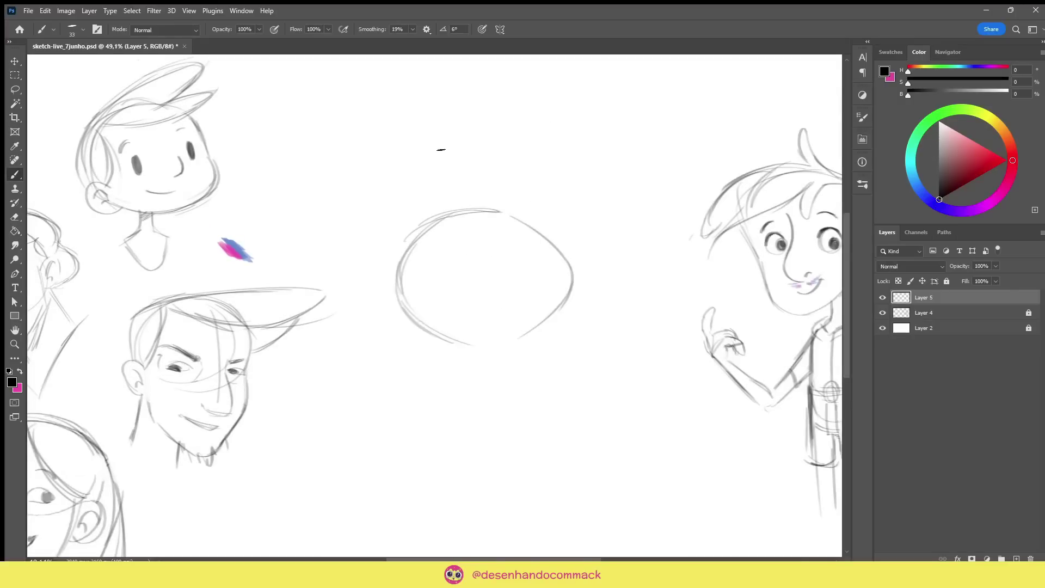
Close the wide oval head with curved strokes along its chin and lower right edge.
key("ctrl+z")
mouse_move(406, 314)
left_mouse_down()
mouse_move(470, 343)
mouse_move(518, 342)
left_mouse_up()
key("ctrl+z")
key("ctrl+z")
key("ctrl+z")
left_click_drag(451, 343, 525, 336)
left_click_drag(548, 311, 483, 359)
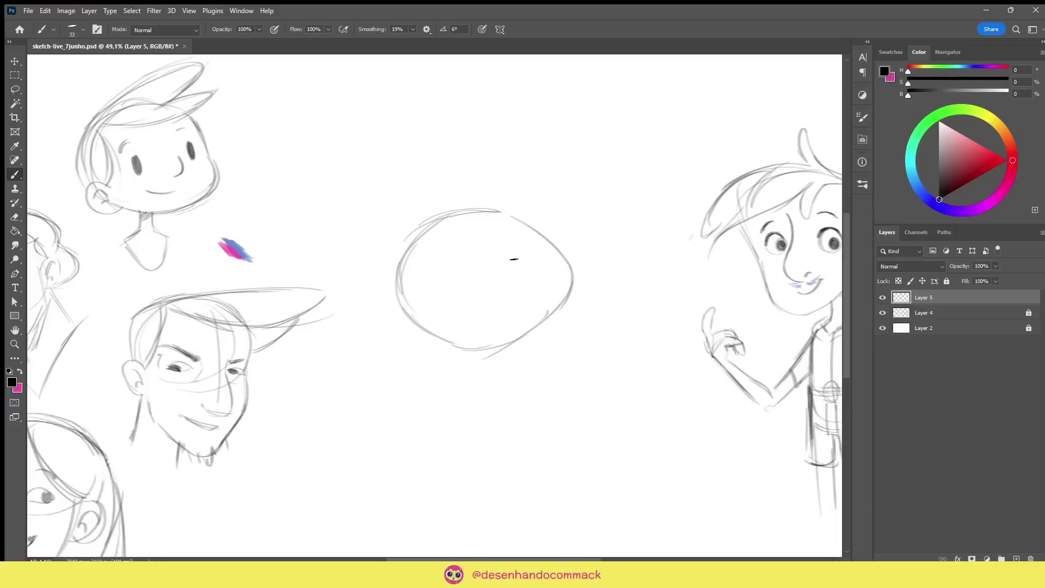
Draw two widely spaced round eyes with shaded pupils and a tiny nose on the oval head.
left_click_drag(514, 259, 506, 261)
mouse_move(433, 270)
left_mouse_down()
mouse_move(441, 299)
mouse_move(430, 269)
left_mouse_up()
left_click_drag(514, 268, 525, 283)
key("ctrl+z")
mouse_move(433, 276)
left_mouse_down()
mouse_move(448, 280)
mouse_move(446, 294)
left_mouse_up()
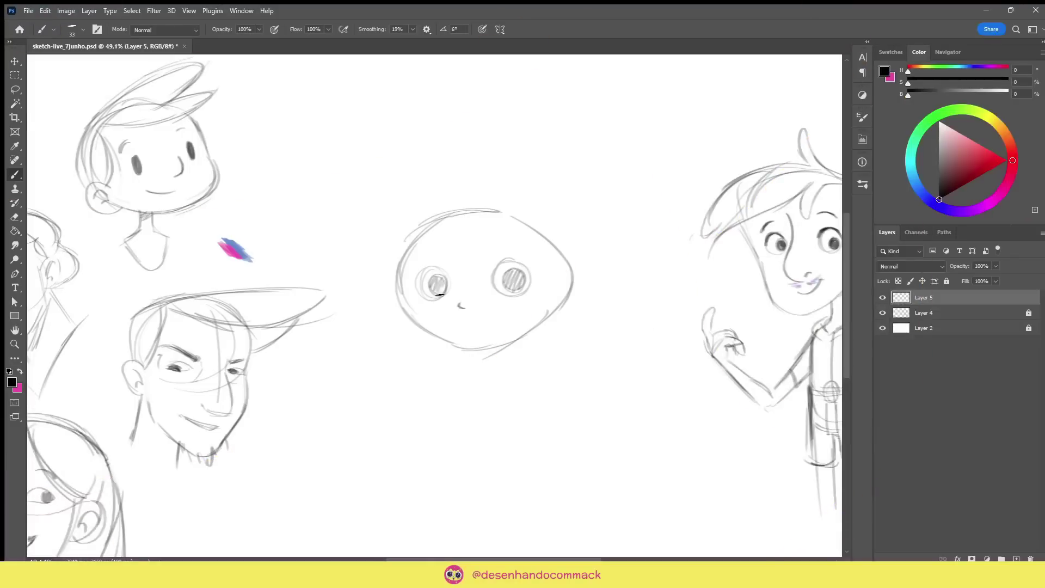
left_click(474, 315)
key("b")
mouse_move(474, 314)
left_mouse_down()
mouse_move(441, 313)
mouse_move(513, 301)
left_mouse_up()
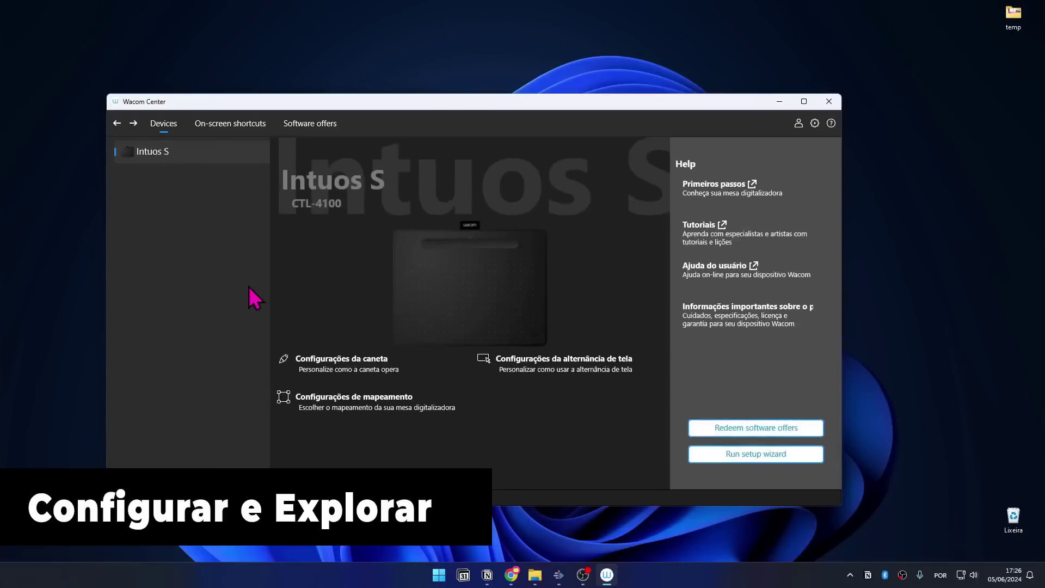
Open the Intuos S mapping settings from Wacom Center, minimize Wacom Center, and map the tablet's screen area to Monitor 1.
left_click(426, 415)
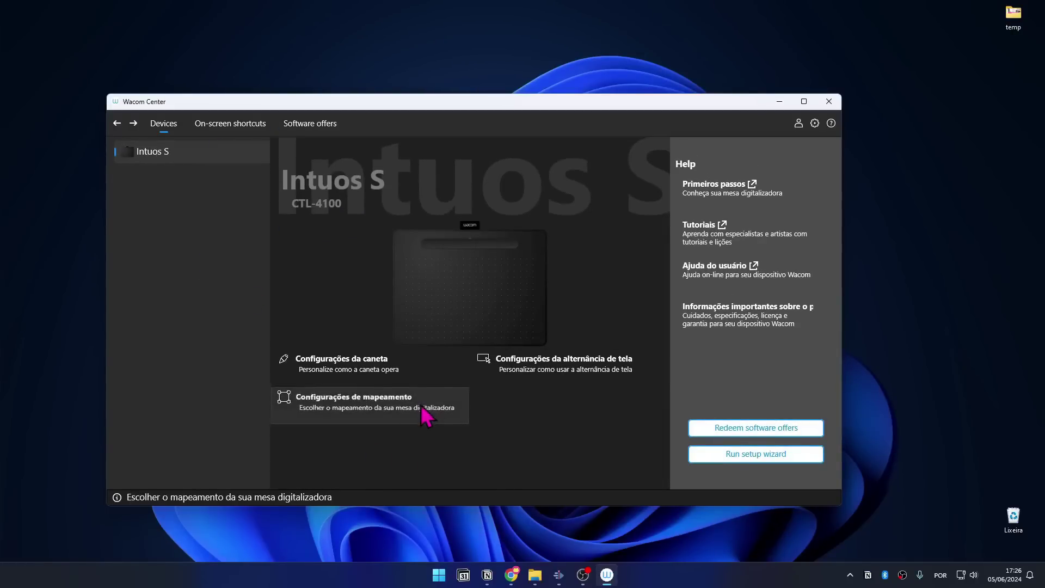
left_click(783, 111)
left_click(780, 103)
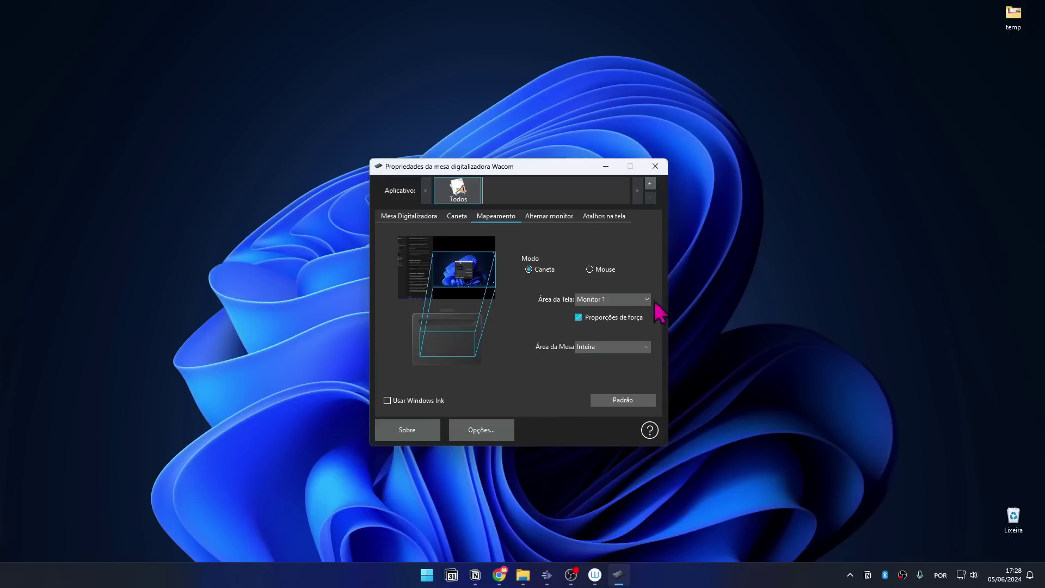
left_click(645, 303)
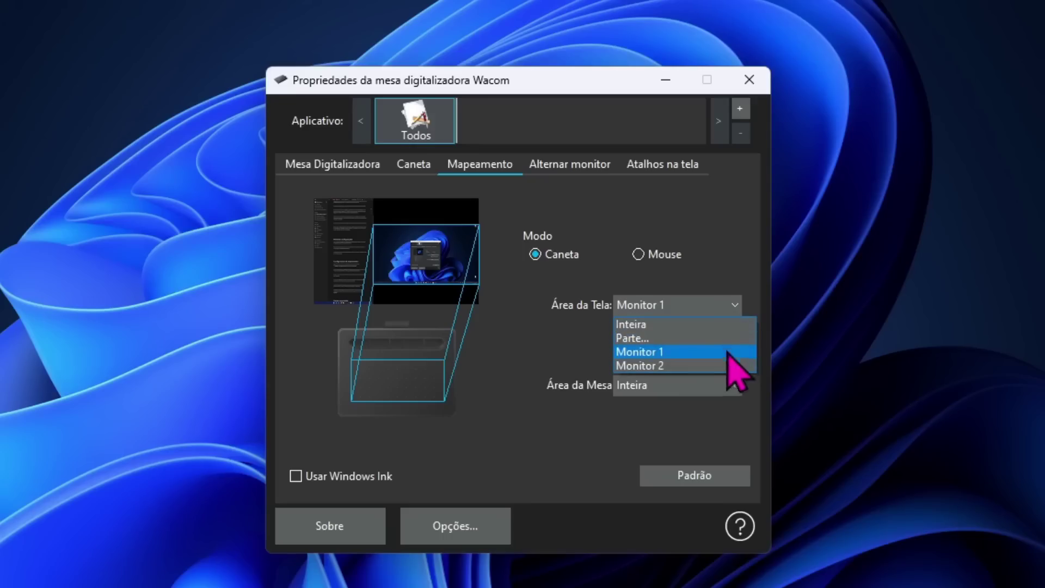
left_click(728, 365)
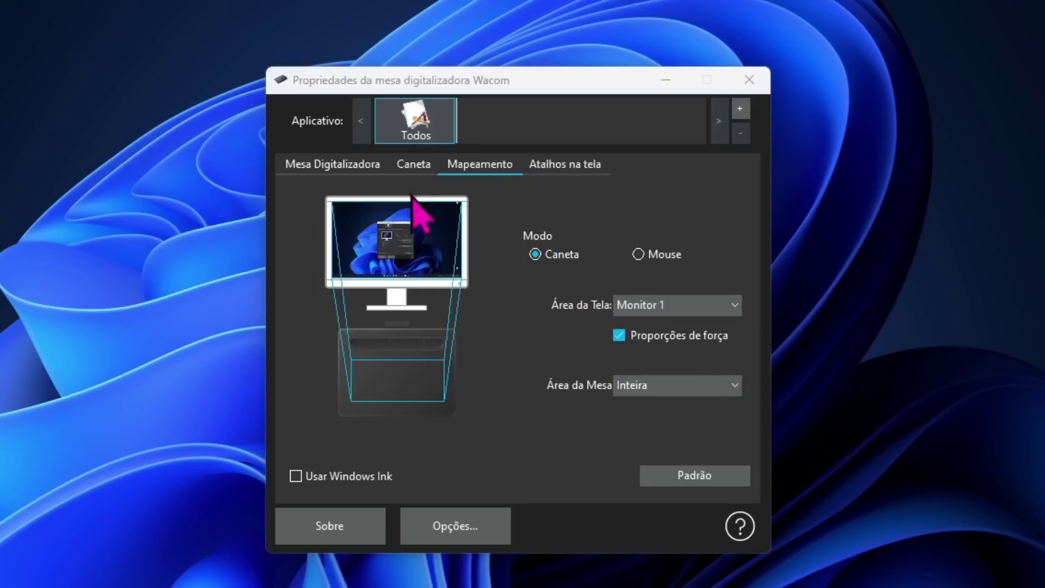
In the pen settings, try the softest tip sensitivity, set it to the firmest level and test the pen pressure.
left_click(412, 164)
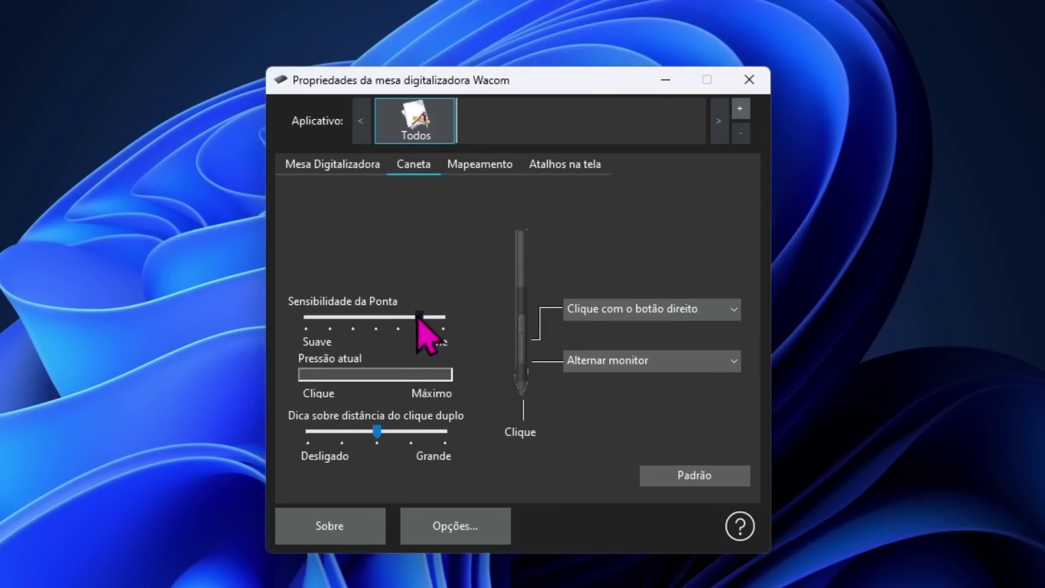
left_click_drag(419, 317, 287, 322)
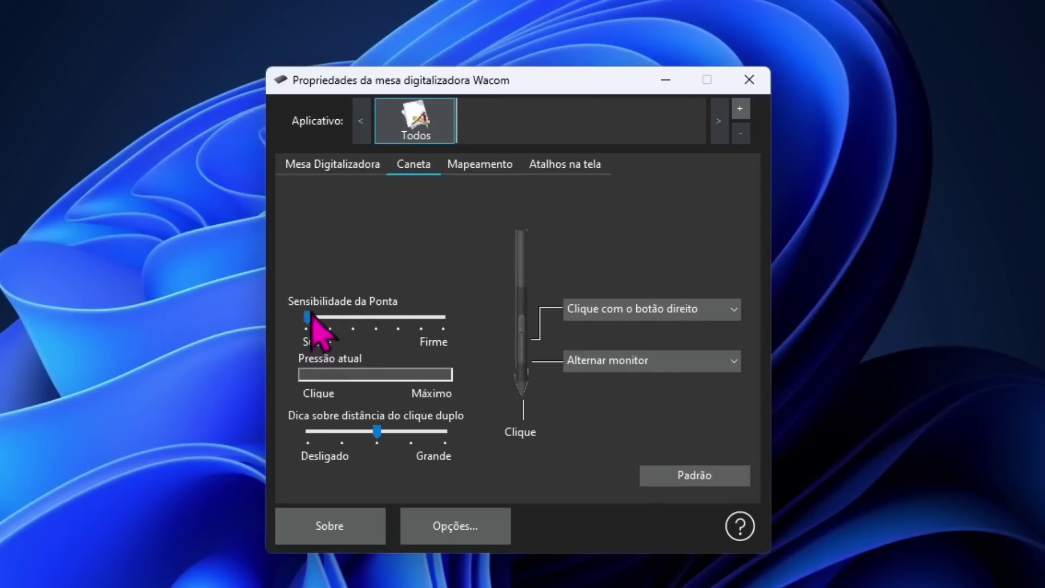
left_click_drag(306, 317, 478, 315)
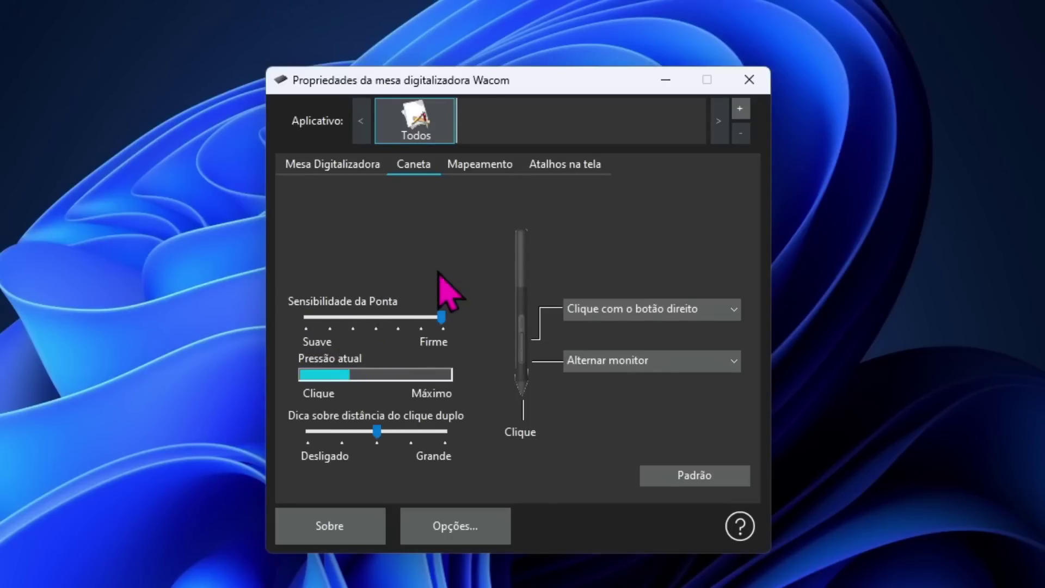
left_click_drag(360, 420, 467, 531)
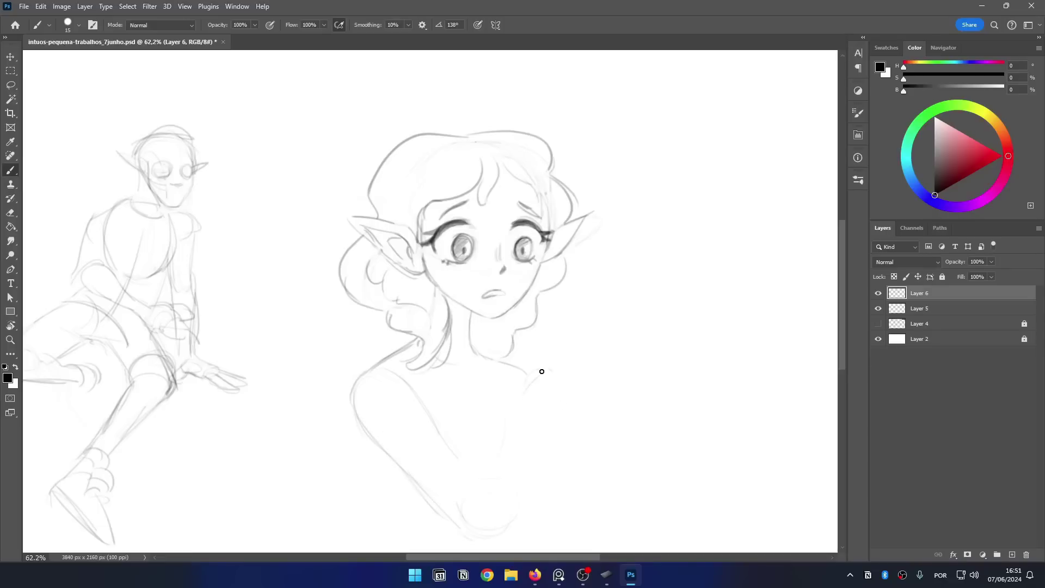
In Photoshop, sketch the elf girl's raised hand with fingers in front of her shoulder and erase stray construction lines.
mouse_move(542, 371)
left_mouse_down()
mouse_move(593, 369)
mouse_move(575, 408)
mouse_move(588, 341)
mouse_move(550, 425)
left_mouse_up()
key("e")
mouse_move(558, 404)
left_mouse_down()
mouse_move(526, 403)
mouse_move(501, 452)
left_mouse_up()
key("b")
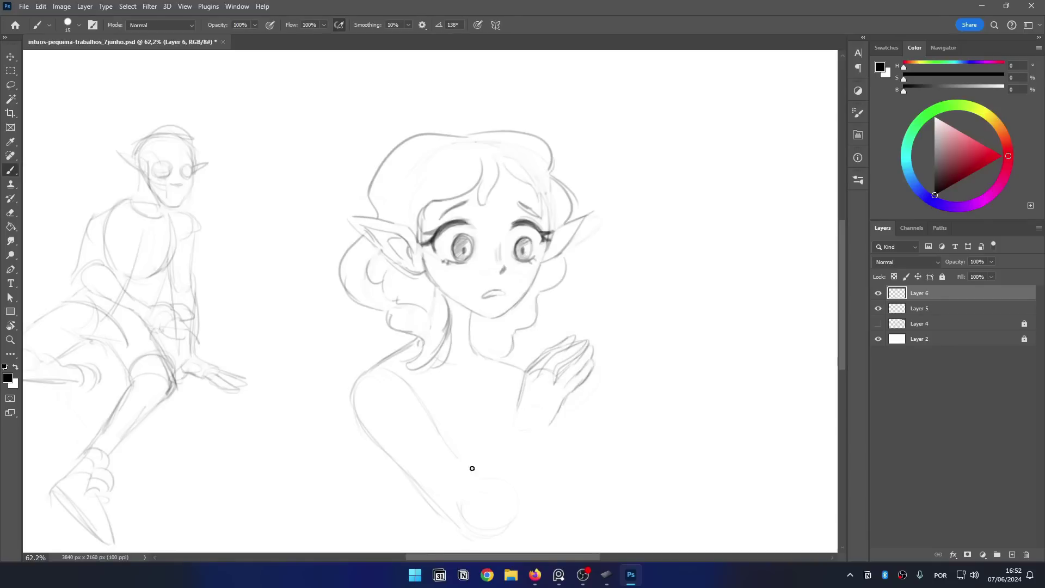
Sketch the elf girl's bent forearm from the elbow up to the raised hand and clean up the wrist with the Eraser.
left_click_drag(465, 514, 505, 444)
key("e")
left_click_drag(565, 402, 552, 423)
key("b")
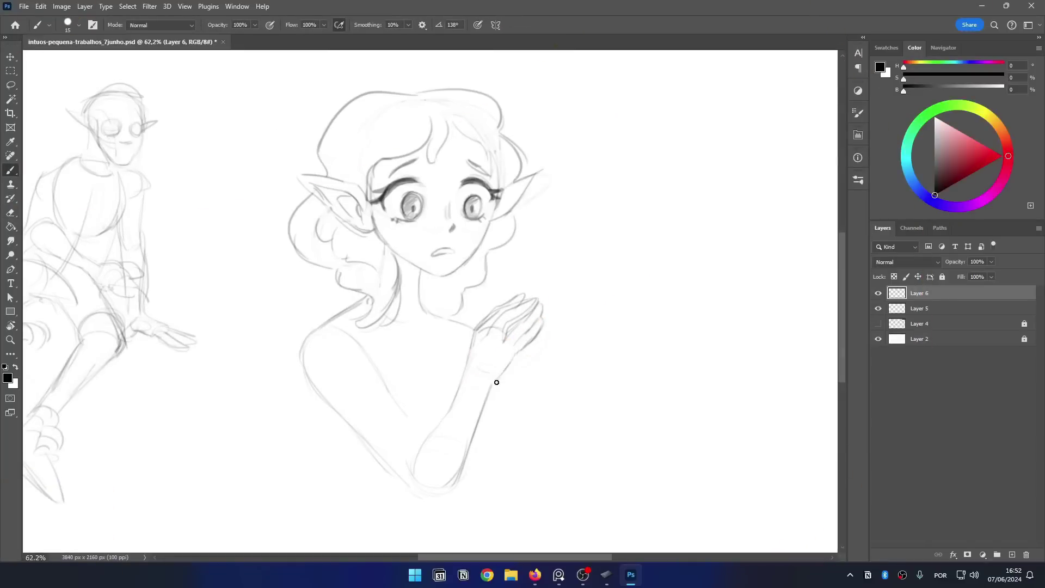
Strengthen both contours of the elf girl's wrist and forearm with darker lines.
left_click_drag(497, 383, 486, 400)
left_click_drag(475, 330, 468, 374)
left_click_drag(468, 375, 420, 449)
Sketch the elf girl's V-neckline from the shoulder down across the chest, undoing the strokes that miss.
left_click_drag(366, 330, 393, 359)
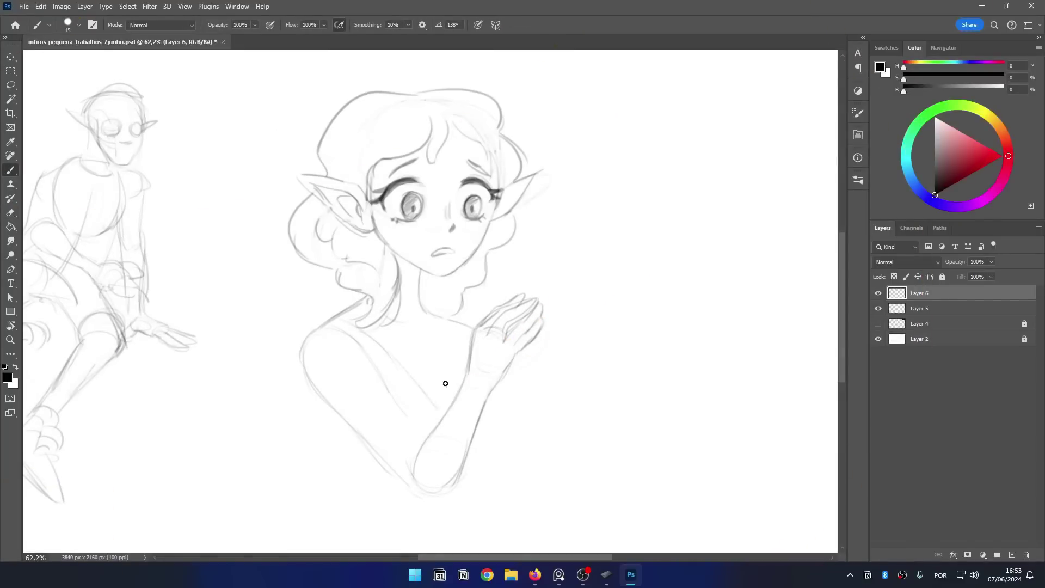
left_click_drag(434, 396, 438, 340)
key("ctrl+z")
left_click_drag(432, 398, 462, 358)
key("ctrl+z")
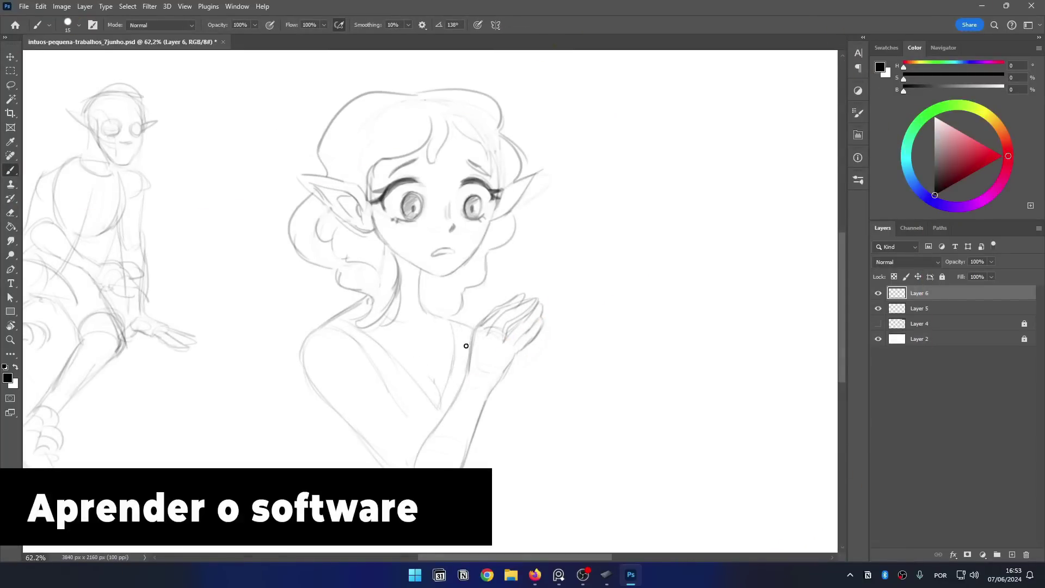
Refine the elf girl's V-neckline, draw a crescent mark on her upper arm and add a necklace with a pendant.
left_click_drag(391, 354, 444, 418)
left_click_drag(408, 416, 426, 437)
left_click_drag(314, 365, 314, 382)
left_click_drag(422, 305, 479, 326)
left_click_drag(385, 319, 427, 356)
left_click_drag(425, 306, 430, 369)
key("e")
key("b")
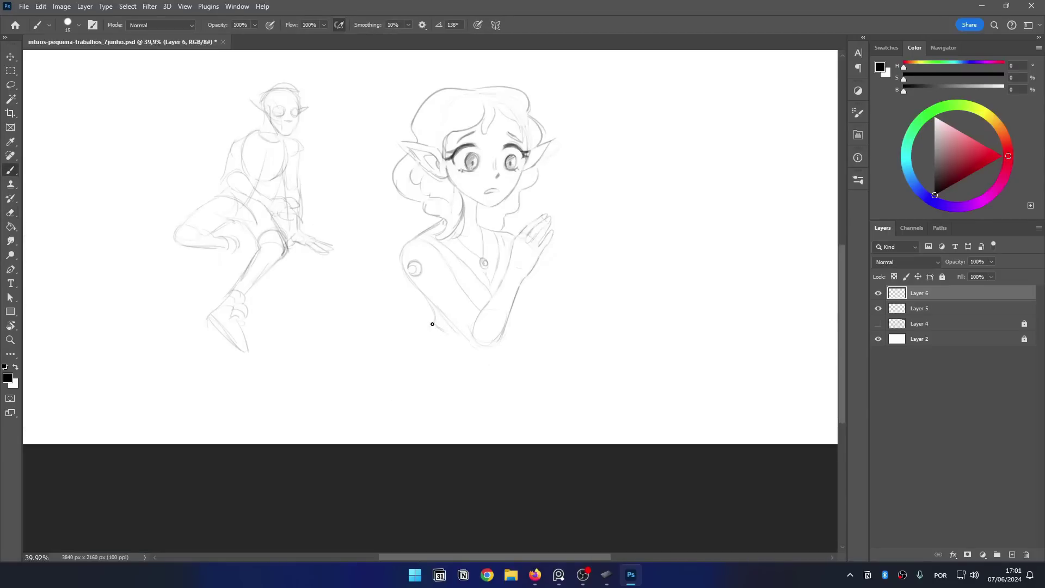
Sketch the elf girl's hips and thigh lines below the waist and clean them up with the Eraser.
left_click_drag(422, 359, 404, 430)
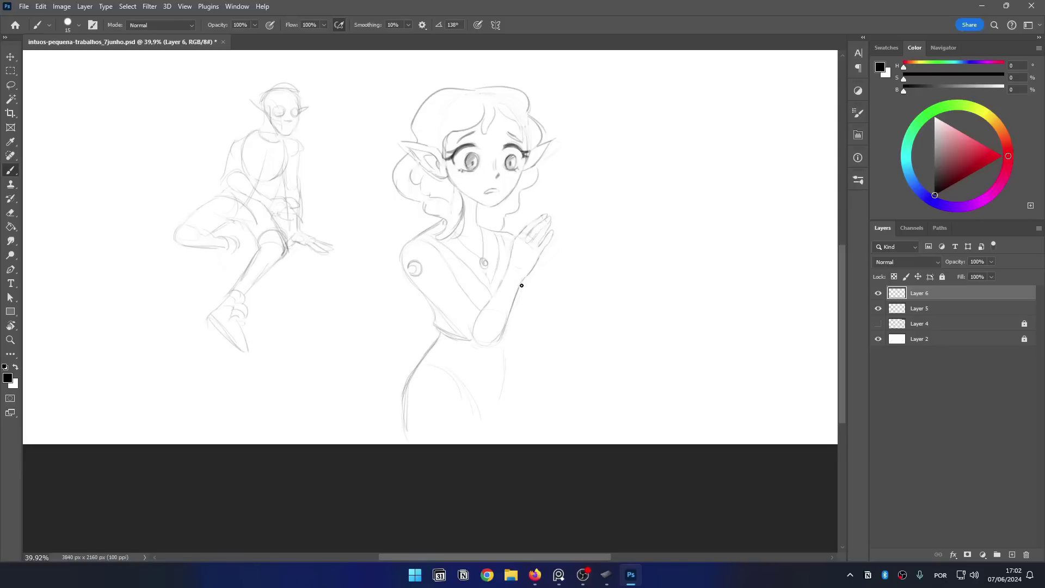
left_click_drag(513, 362, 542, 444)
left_click_drag(482, 401, 487, 422)
key("e")
key("b")
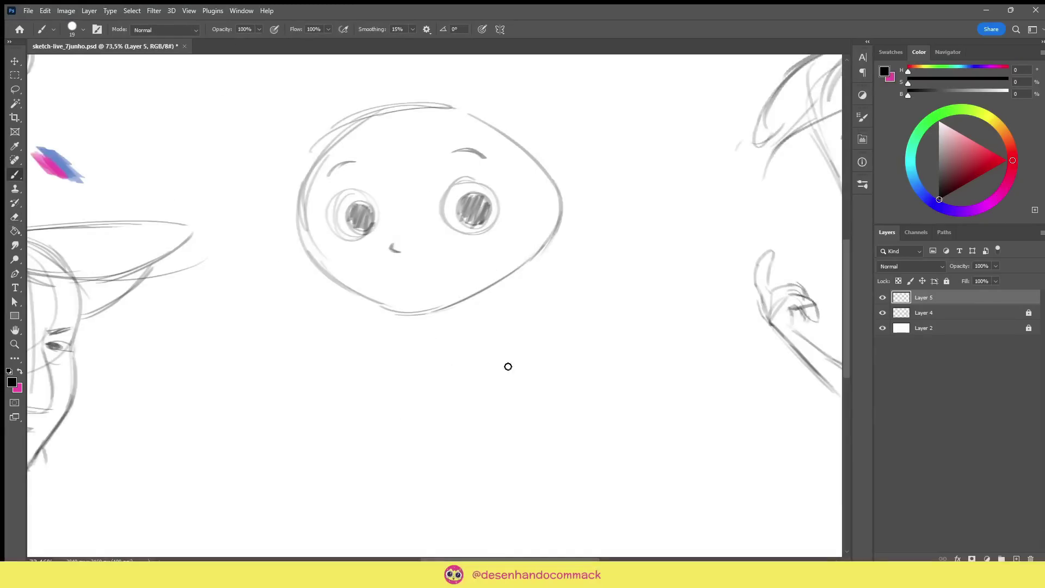
Rotate the canvas view and try several long curved strokes over and beside the oval head, undoing each one.
key("r")
mouse_move(508, 366)
left_mouse_down()
mouse_move(548, 261)
mouse_move(536, 223)
left_mouse_up()
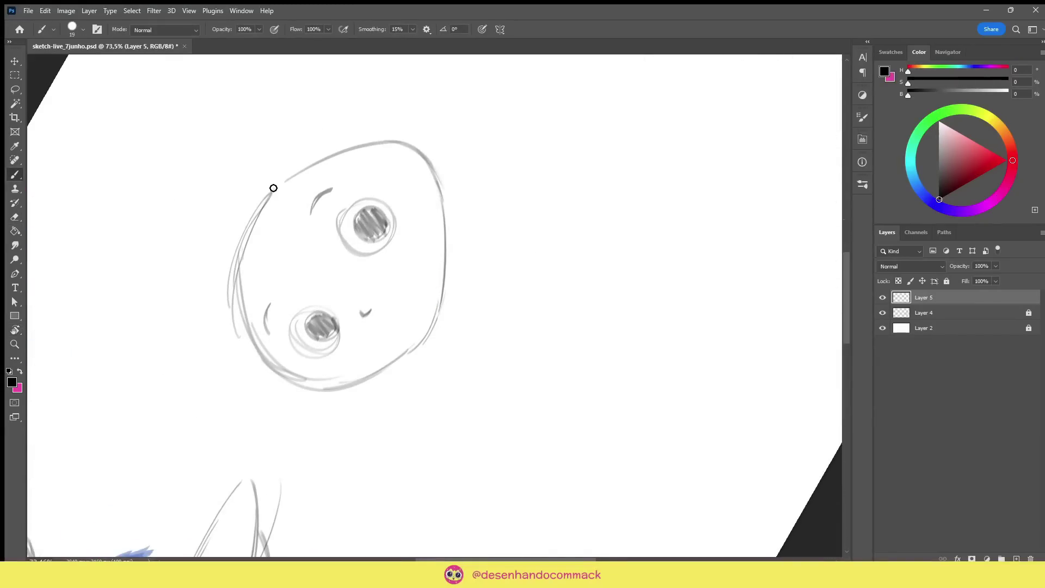
mouse_move(274, 188)
left_mouse_down()
mouse_move(357, 391)
mouse_move(420, 240)
left_mouse_up()
key("ctrl+z")
left_click_drag(242, 246, 488, 128)
key("ctrl+z")
left_click_drag(426, 268, 756, 284)
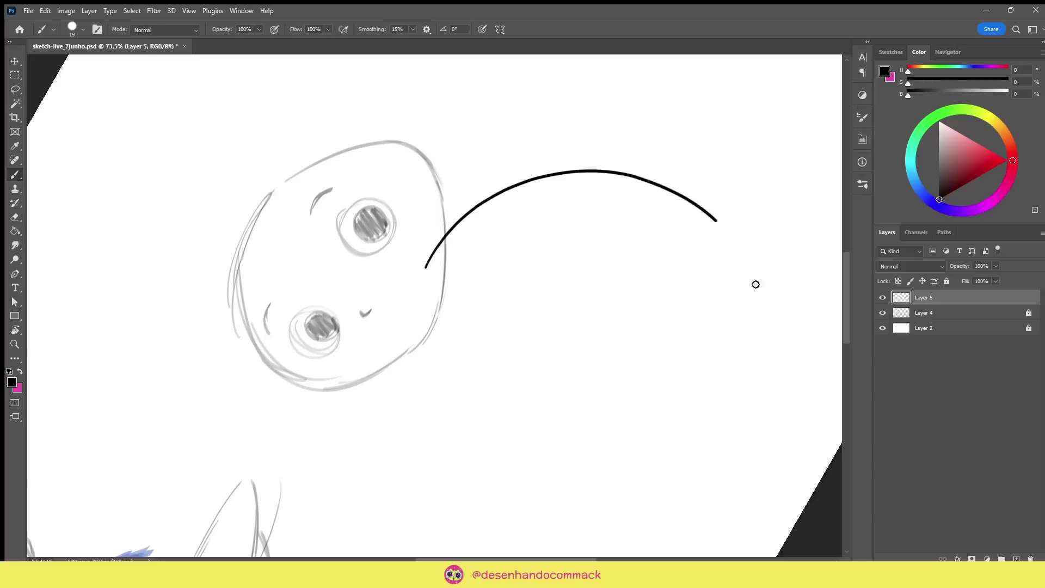
key("ctrl+z")
mouse_move(281, 187)
left_mouse_down()
mouse_move(441, 163)
mouse_move(456, 288)
left_mouse_up()
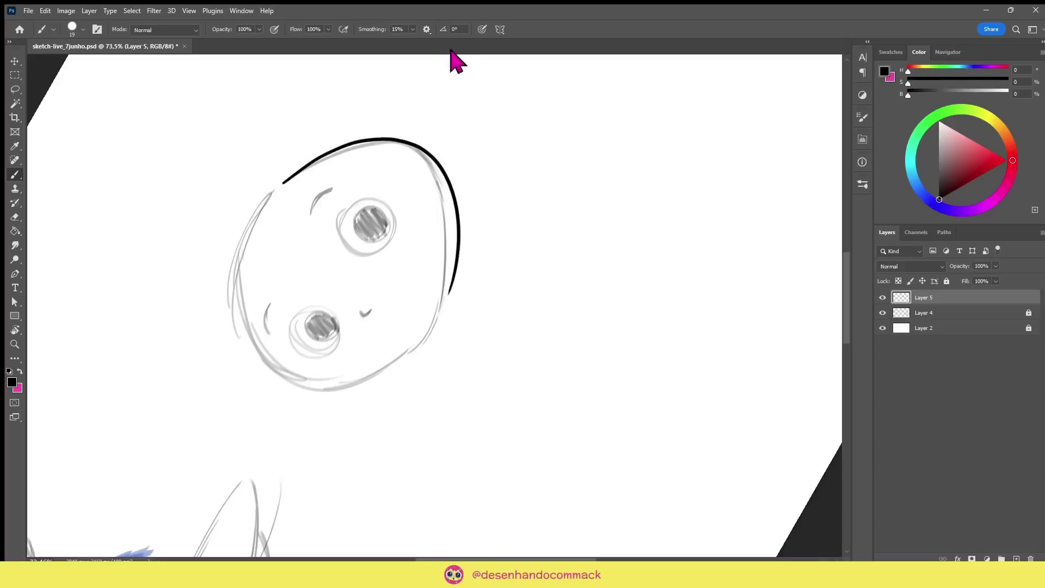
key("ctrl+z")
Return the canvas view to upright and try a stroke with another brush near the oval head, undoing it.
key("r")
mouse_move(567, 201)
left_mouse_down()
mouse_move(471, 358)
mouse_move(492, 352)
left_mouse_up()
scroll(495, 348, "down", 4)
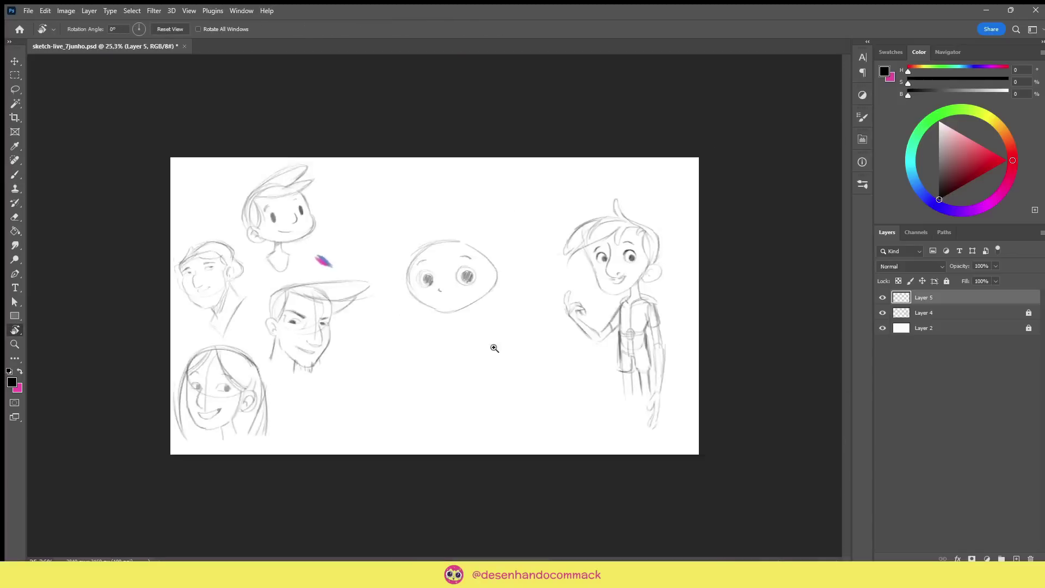
scroll(523, 314, "up", 3)
key("b")
key("period")
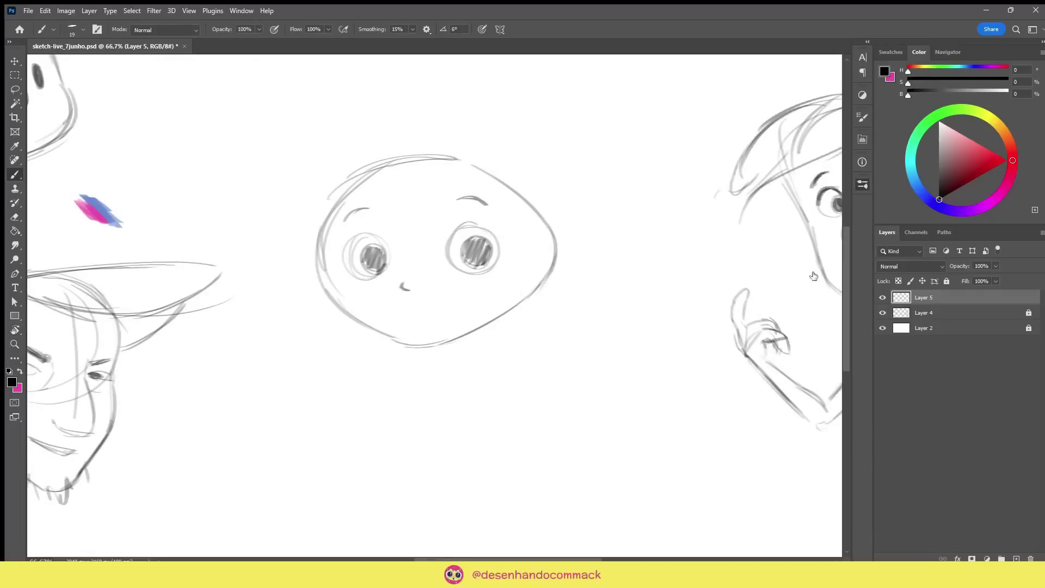
left_click_drag(516, 325, 621, 268)
key("ctrl+z")
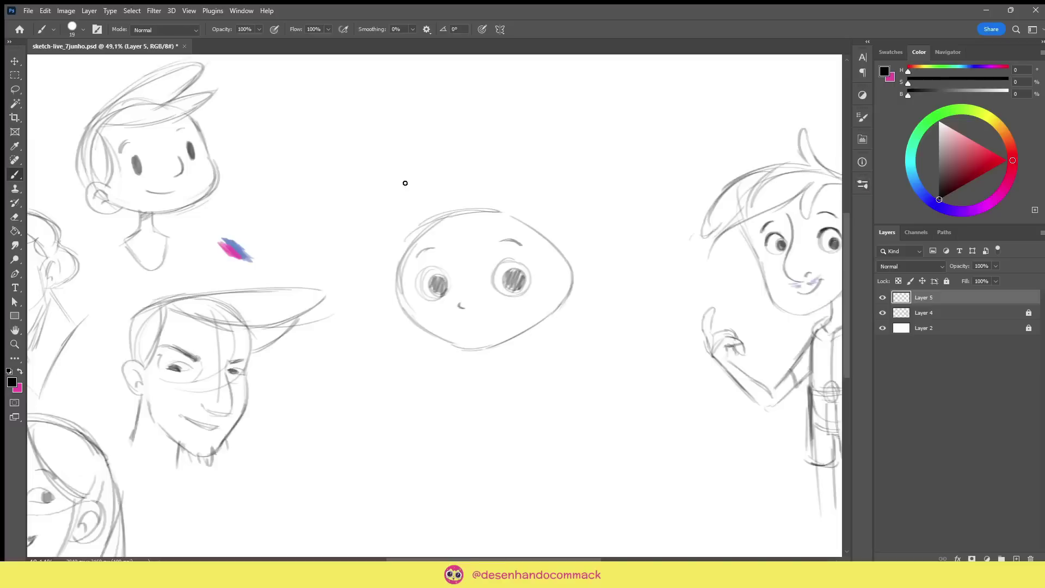
Draw two long black test strokes above the oval head using the round brush with 0% smoothing.
left_click_drag(322, 199, 441, 171)
scroll(372, 181, "up", 5)
left_click_drag(210, 233, 612, 121)
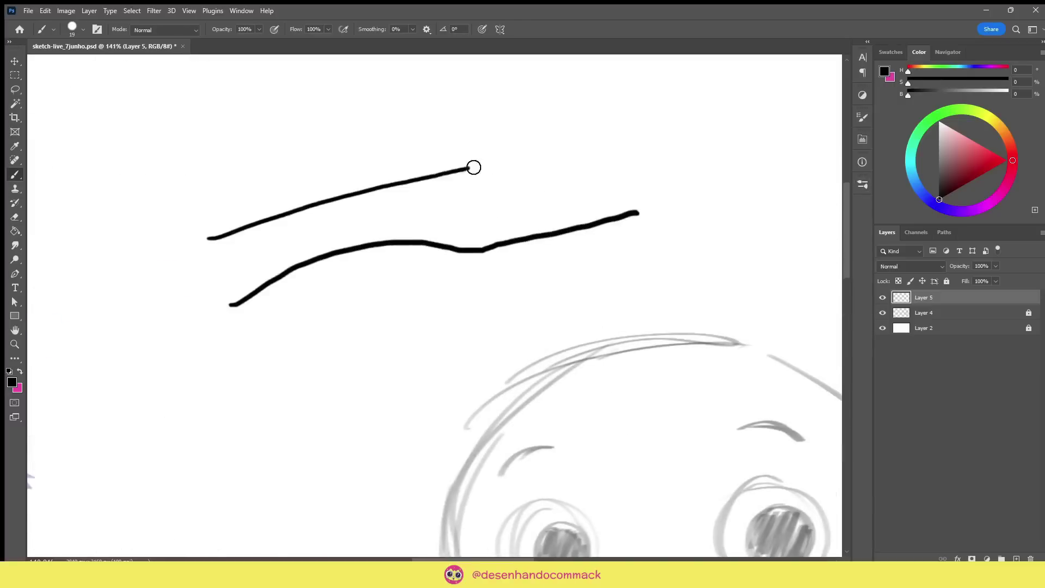
Undo the last test strokes above the oval head and try several longer sweeping strokes there with the round brush.
key("ctrl+z")
key("ctrl+z")
left_click_drag(159, 249, 671, 107)
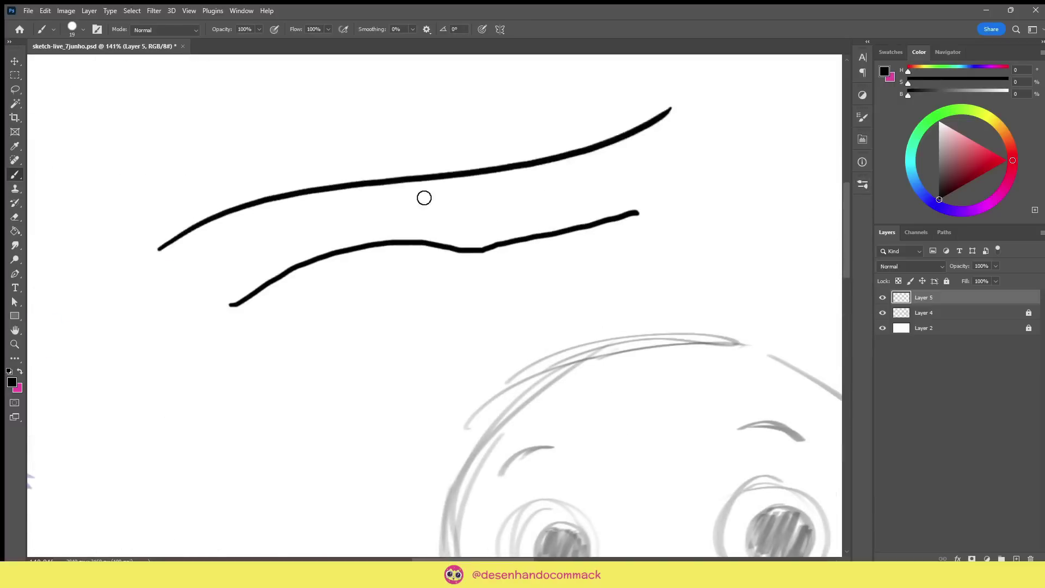
left_click_drag(71, 206, 483, 122)
mouse_move(245, 345)
left_mouse_down()
mouse_move(668, 254)
mouse_move(729, 225)
left_mouse_up()
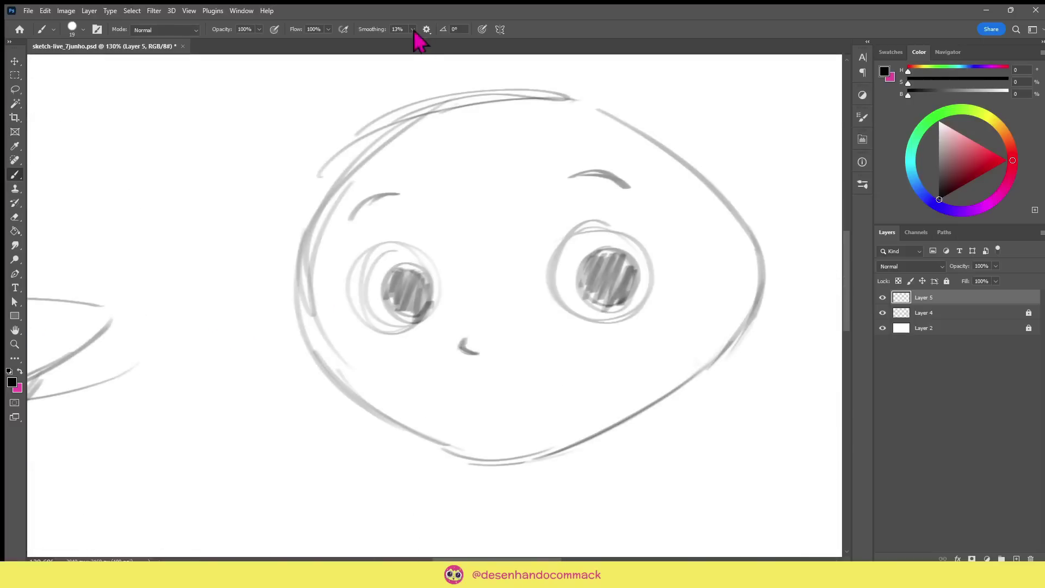
Add the remaining facial features and a hairline stroke to the oval head using the sketching brush at 15% smoothing.
mouse_move(472, 326)
left_mouse_down()
mouse_move(462, 350)
mouse_move(481, 355)
left_mouse_up()
scroll(499, 308, "down", 8)
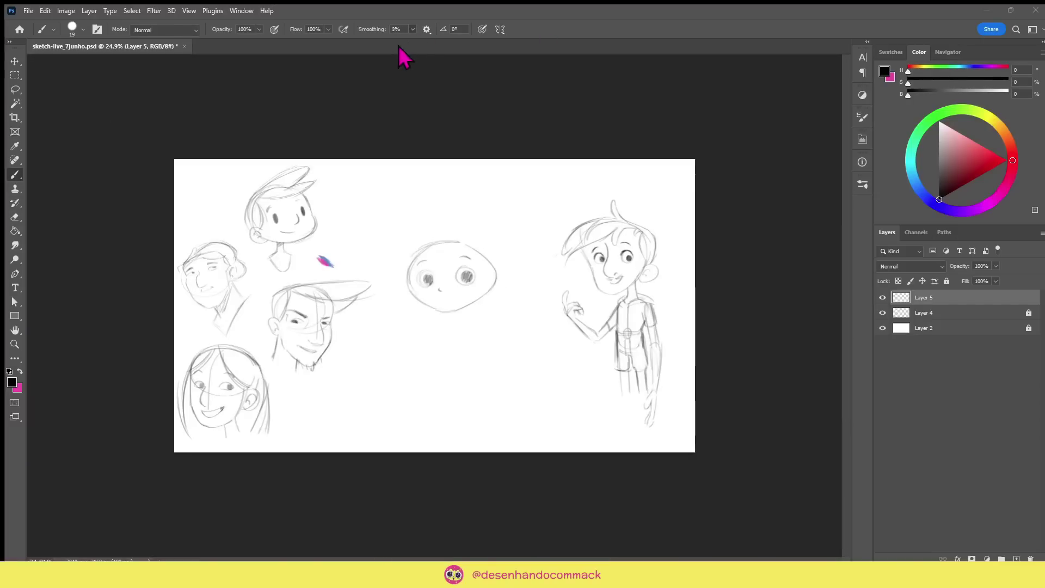
left_click_drag(463, 310, 687, 318)
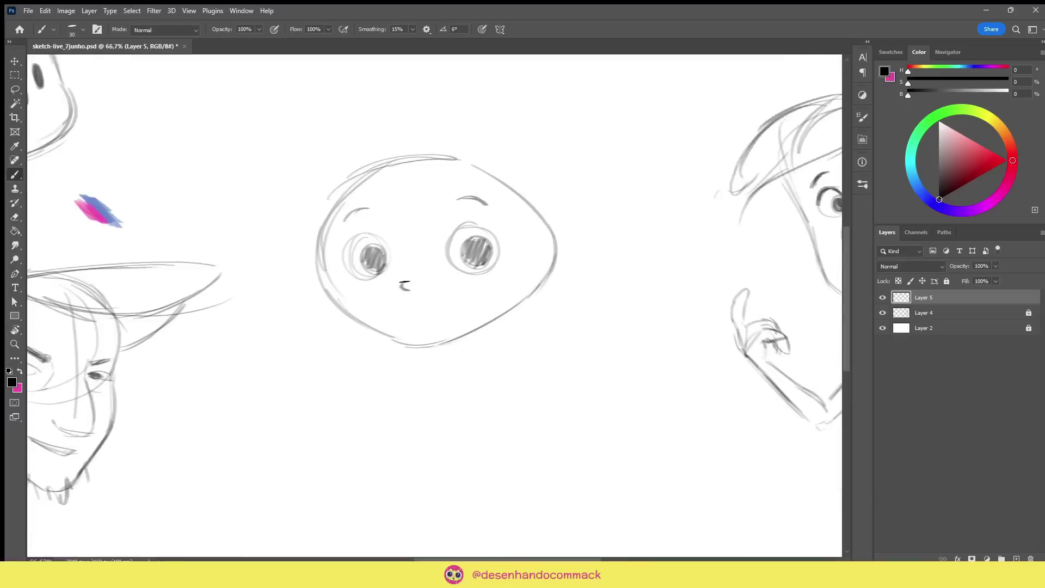
scroll(467, 297, "down", 2)
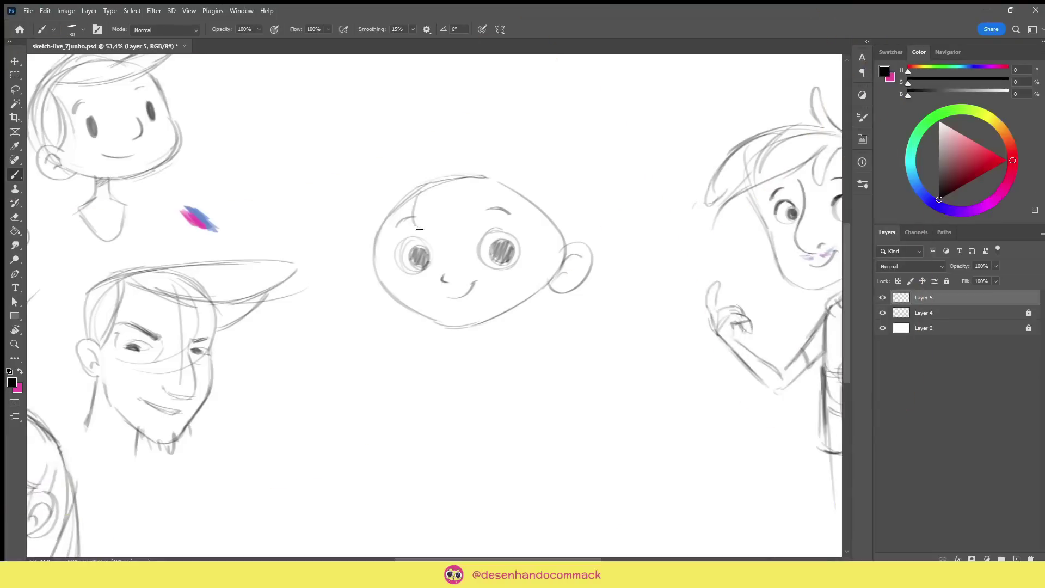
left_click_drag(442, 187, 479, 218)
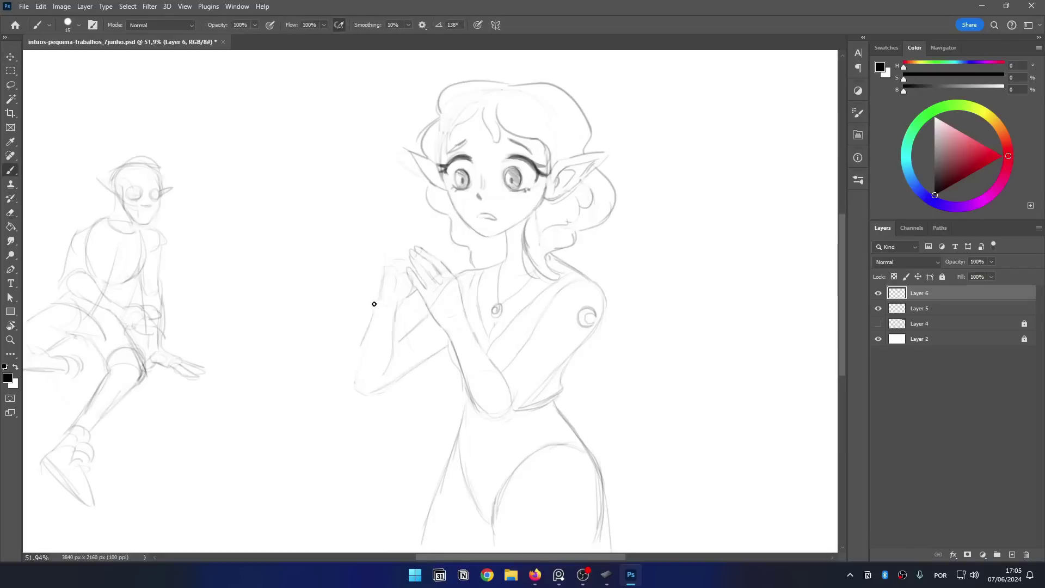
Refine the elf girl's raised forearm, sketch the fingers of that hand on a duplicate of Layer 6, and save the file.
left_click_drag(376, 299, 362, 394)
key("ctrl+j")
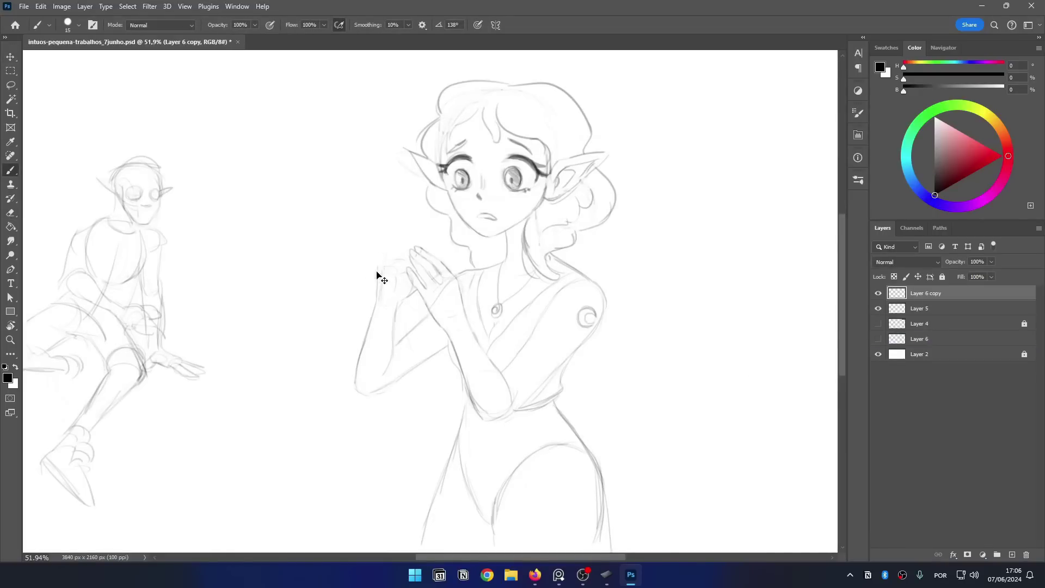
left_click_drag(392, 229, 387, 271)
left_click_drag(409, 216, 407, 266)
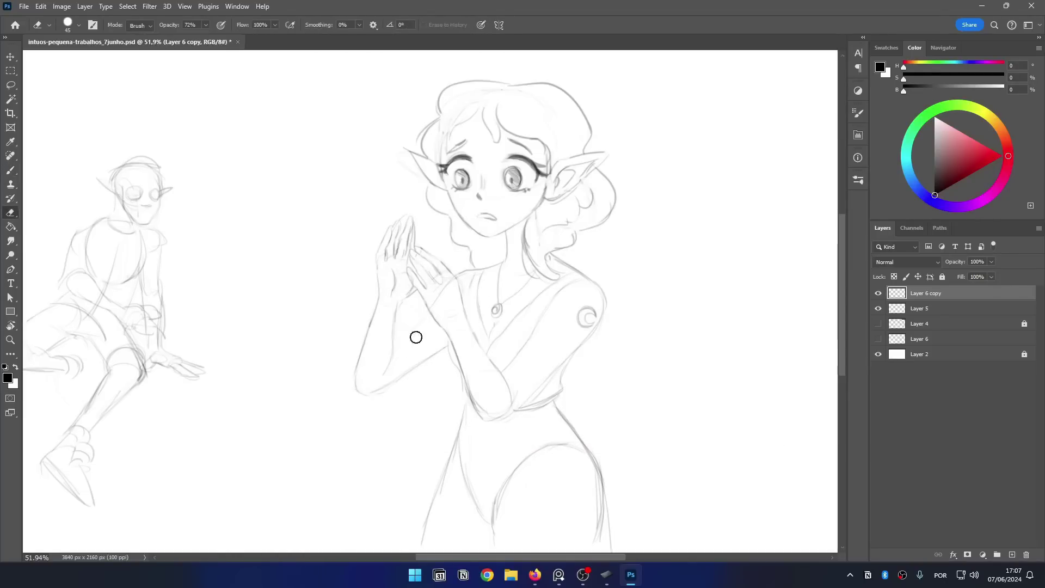
key("ctrl+s")
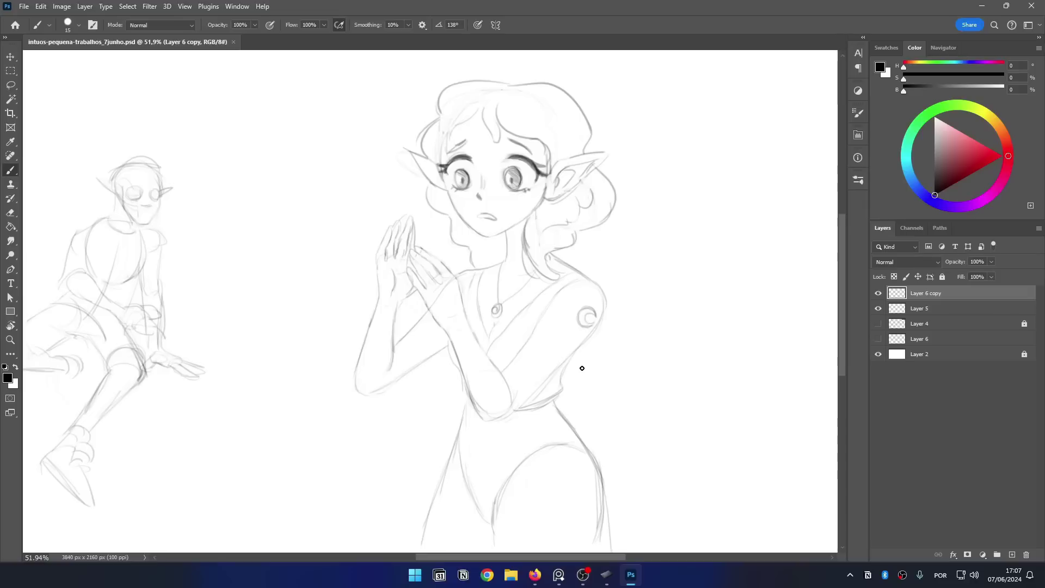
mouse_move(465, 404)
left_mouse_down()
mouse_move(443, 463)
mouse_move(513, 473)
mouse_move(575, 447)
left_mouse_up()
left_click_drag(555, 403, 586, 439)
left_click_drag(478, 476, 551, 470)
key("ctrl+z")
key("ctrl+z")
key("ctrl+z")
key("ctrl+z")
key("ctrl+z")
Sketch the elf girl's waistband and the side and fold lines of her long skirt, and save the drawing.
left_click_drag(468, 399, 476, 407)
left_click_drag(511, 412, 555, 401)
mouse_move(462, 388)
left_mouse_down()
mouse_move(475, 405)
mouse_move(413, 547)
left_mouse_up()
left_click_drag(464, 405, 414, 549)
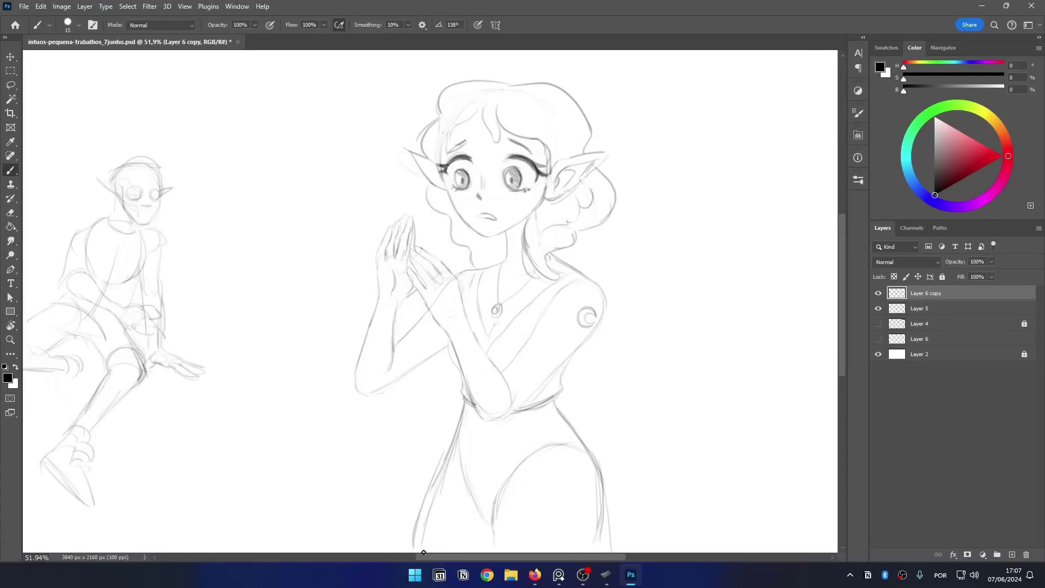
left_click_drag(576, 430, 613, 538)
left_click_drag(479, 418, 466, 532)
left_click_drag(537, 447, 556, 529)
key("ctrl+s")
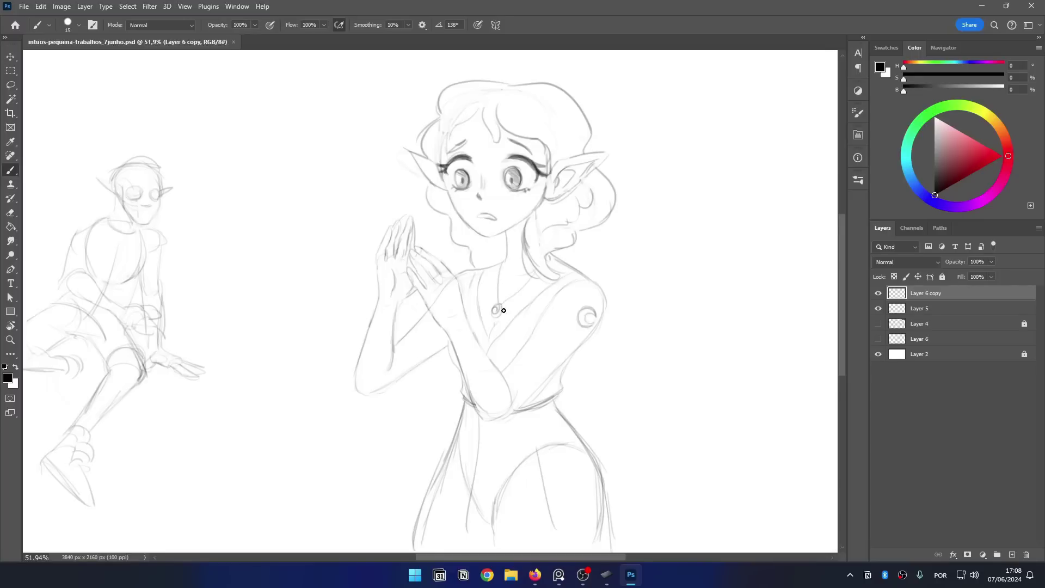
left_click_drag(392, 353, 396, 378)
Switch to sketch-live_7junho.psd and draw the front-facing baby's second bent leg, cleaning it up with the Eraser.
key("alt+Tab")
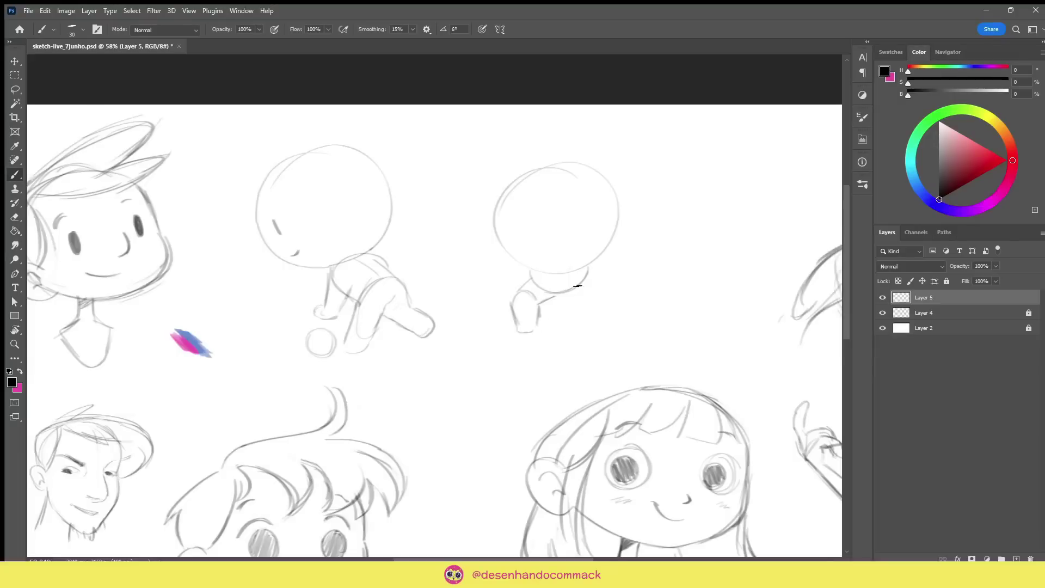
left_click_drag(589, 267, 587, 311)
key("ctrl+z")
left_click_drag(588, 267, 576, 330)
key("ctrl+z")
left_click_drag(588, 276, 603, 291)
key("e")
left_click_drag(598, 301, 601, 318)
key("b")
Sketch the front-facing baby's two open hands and clean up the outer edge of the second one with the Eraser.
mouse_move(496, 268)
left_mouse_down()
mouse_move(509, 273)
mouse_move(497, 267)
mouse_move(487, 281)
mouse_move(501, 266)
left_mouse_up()
key("ctrl+z")
key("ctrl+z")
key("ctrl+z")
key("ctrl+z")
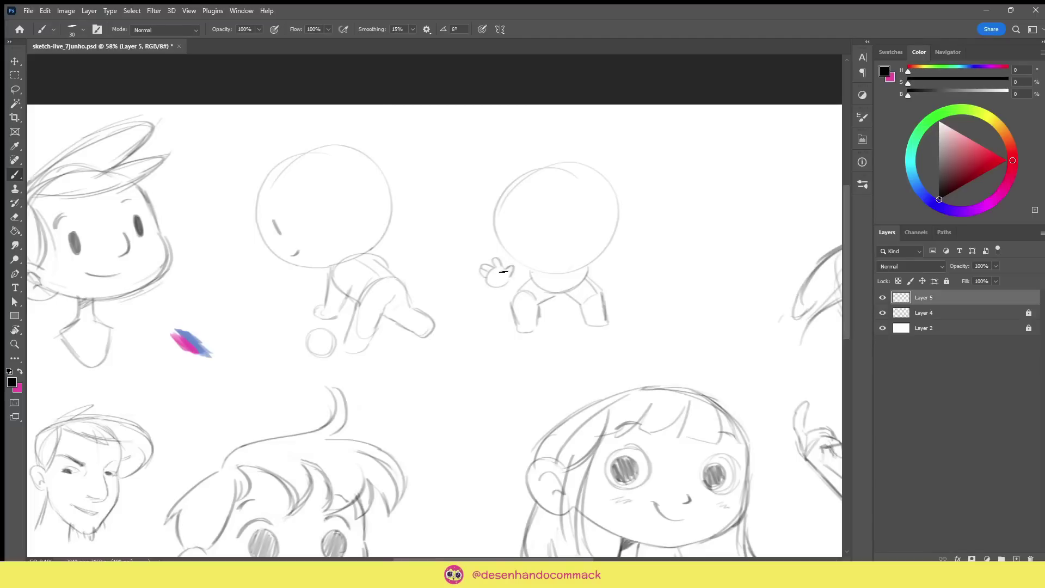
left_click_drag(606, 266, 611, 259)
key("e")
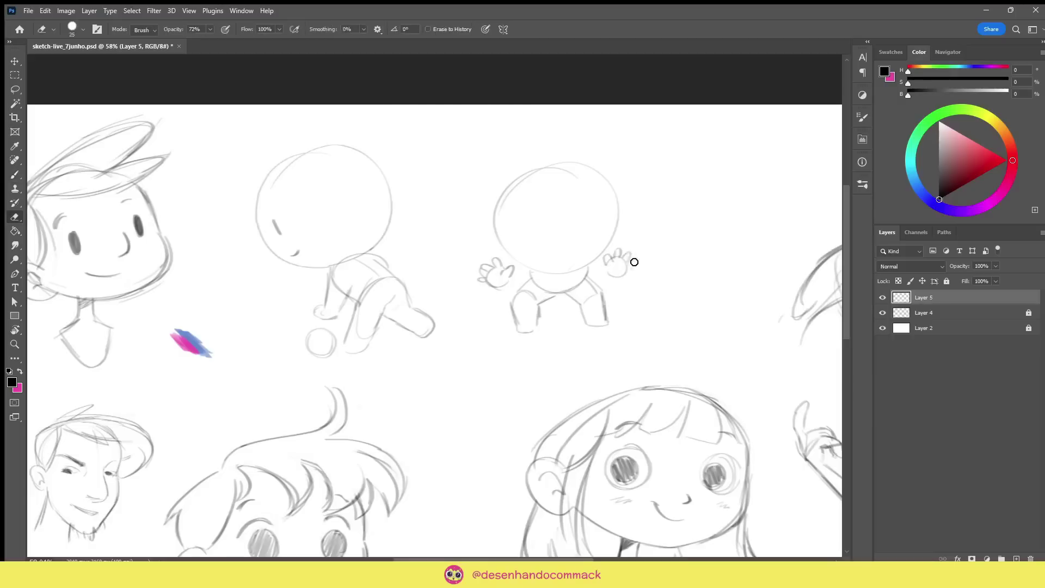
left_click_drag(633, 261, 634, 268)
key("b")
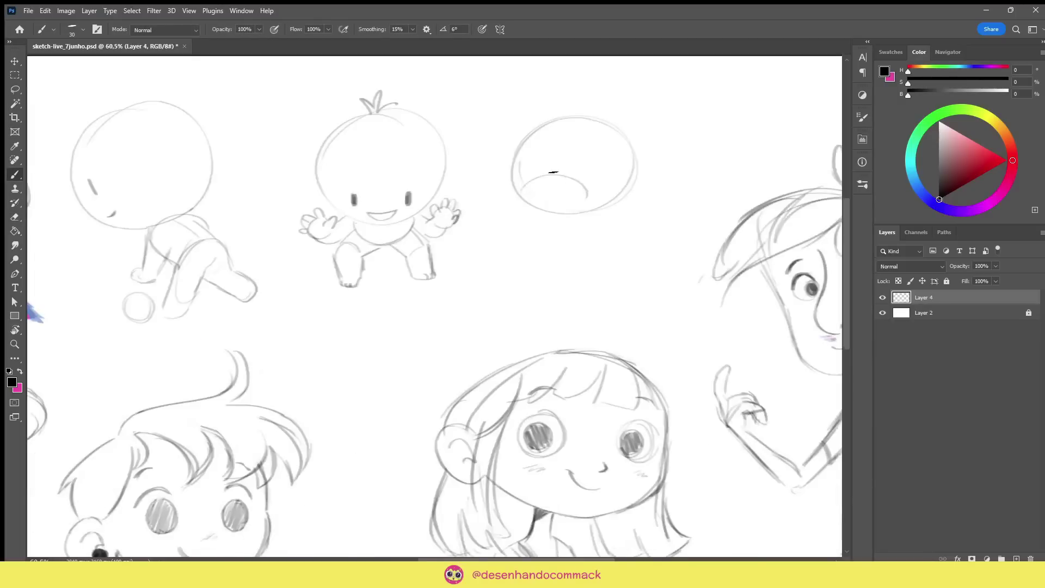
Block in the dog's face on the empty oval with a curved centre line, a nose and an eye line.
mouse_move(580, 107)
left_mouse_down()
mouse_move(560, 173)
mouse_move(583, 175)
left_mouse_up()
mouse_move(515, 203)
left_mouse_down()
mouse_move(536, 213)
mouse_move(552, 203)
left_mouse_up()
left_click_drag(586, 164, 615, 157)
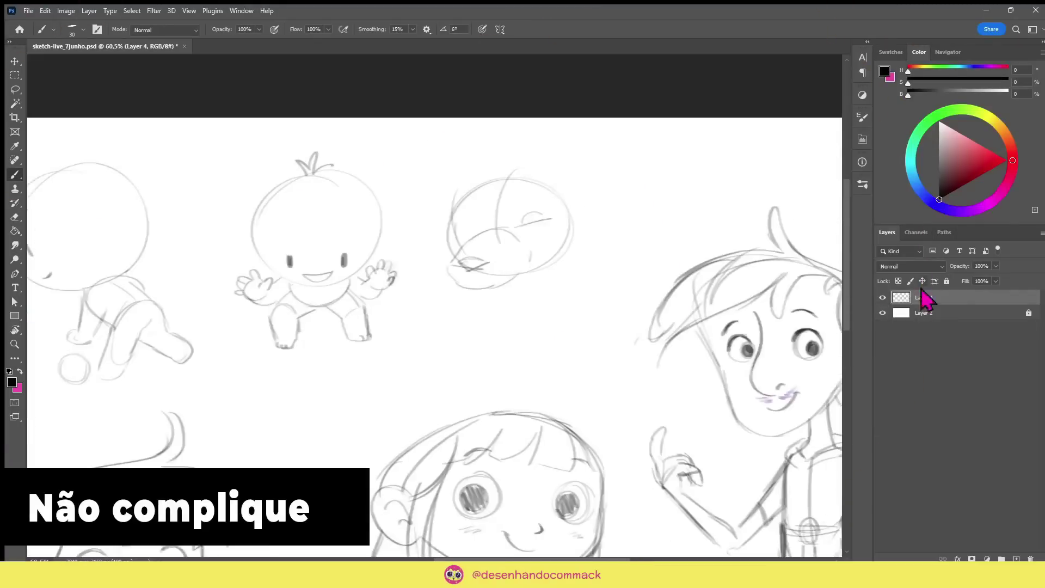
left_click(899, 297)
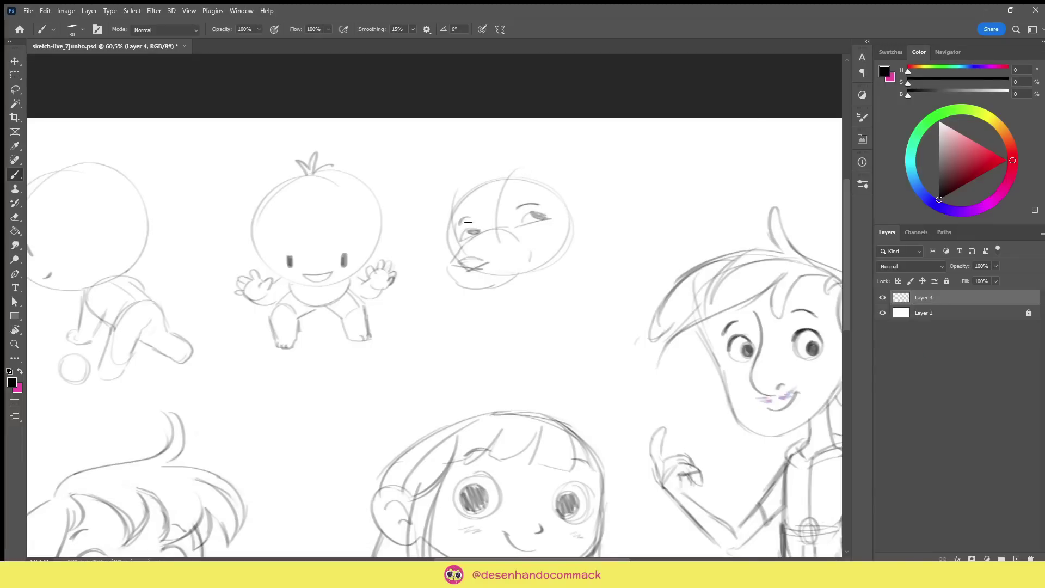
Draw the brow over the dog's left eye and erase the construction lines crossing its muzzle.
left_click_drag(468, 220, 460, 229)
key("e")
mouse_move(478, 264)
left_mouse_down()
mouse_move(481, 244)
mouse_move(463, 262)
mouse_move(493, 265)
mouse_move(468, 253)
mouse_move(449, 262)
mouse_move(482, 232)
mouse_move(454, 266)
mouse_move(458, 249)
mouse_move(457, 267)
mouse_move(483, 255)
mouse_move(446, 267)
mouse_move(493, 282)
mouse_move(466, 276)
mouse_move(477, 285)
mouse_move(471, 269)
mouse_move(507, 283)
mouse_move(532, 259)
left_mouse_up()
key("b")
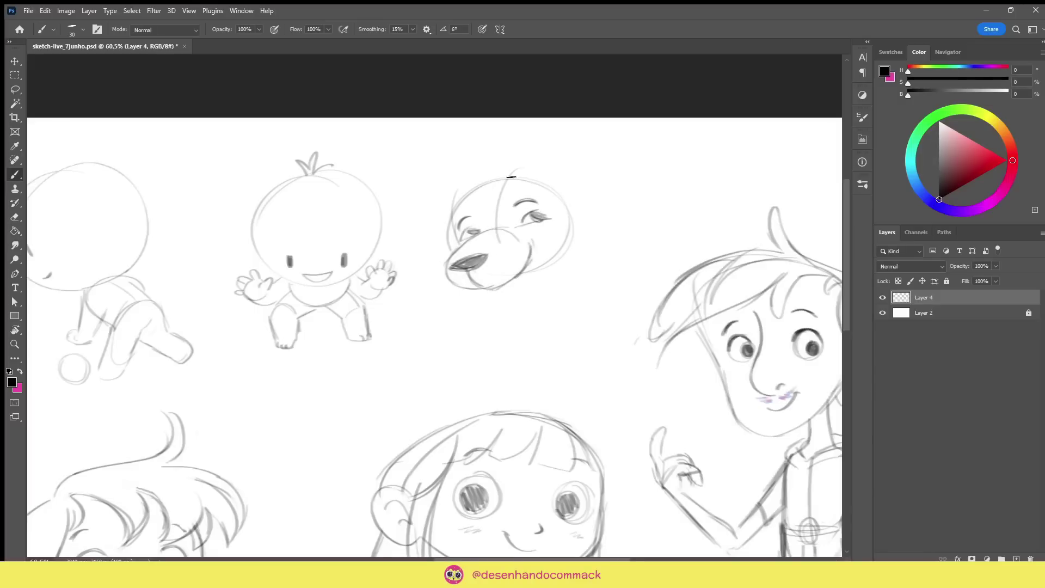
Draw the top of the dog's head and the curve down the back of its neck, undoing the rejected strokes.
left_click_drag(479, 189, 552, 171)
left_click_drag(564, 173, 587, 231)
key("ctrl+z")
key("ctrl+z")
left_click_drag(453, 217, 557, 173)
mouse_move(562, 176)
left_mouse_down()
mouse_move(528, 180)
mouse_move(452, 220)
mouse_move(580, 245)
mouse_move(600, 283)
mouse_move(544, 329)
mouse_move(561, 301)
left_mouse_up()
key("ctrl+z")
left_click_drag(564, 292, 544, 320)
Draw the dog's pointed ears with their inner lines and darken the back of its neck.
left_click_drag(512, 133, 567, 202)
mouse_move(509, 133)
left_mouse_down()
mouse_move(514, 169)
mouse_move(555, 170)
left_mouse_up()
left_click_drag(454, 210, 473, 189)
key("ctrl+z")
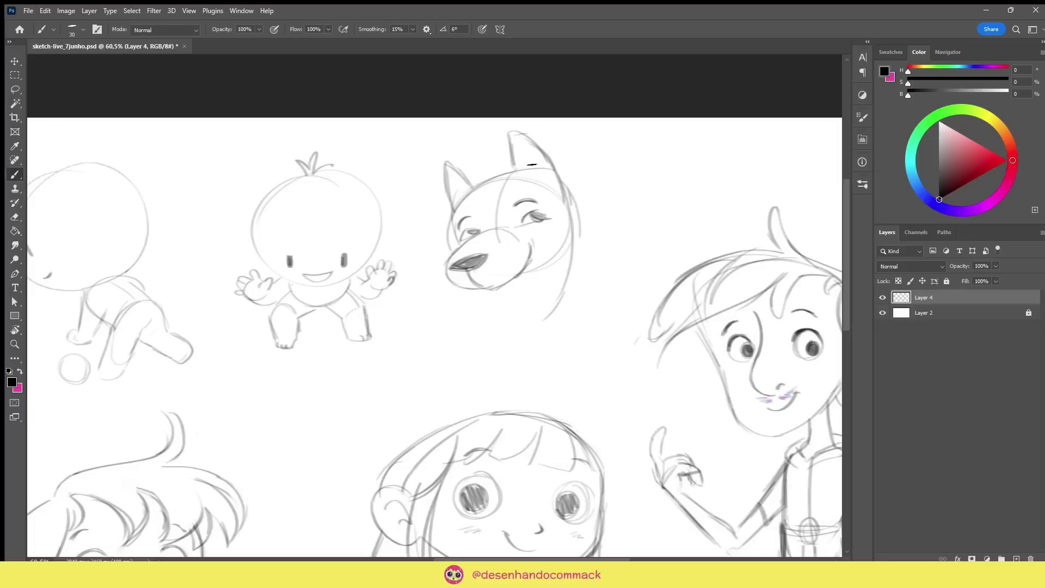
left_click_drag(517, 143, 540, 172)
left_click_drag(461, 173, 454, 199)
left_click_drag(560, 172, 544, 317)
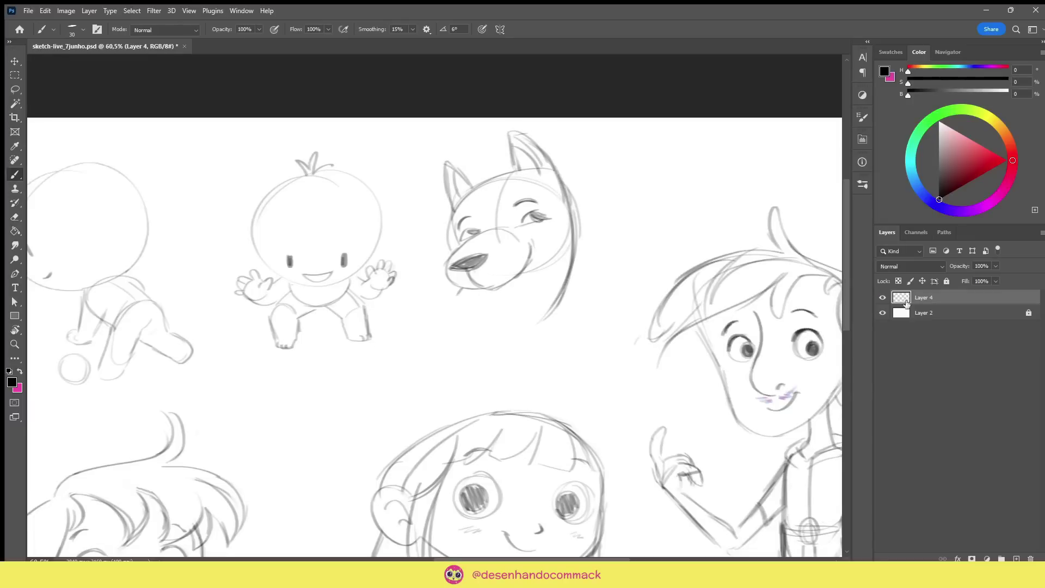
Draw the dog's throat line below the muzzle and add hair strands on its forehead.
key("e")
key("b")
key("e")
key("b")
left_click_drag(480, 288, 453, 311)
mouse_move(514, 173)
left_mouse_down()
mouse_move(509, 197)
mouse_move(470, 187)
mouse_move(496, 206)
left_mouse_up()
key("ctrl+z")
left_click_drag(486, 179, 482, 204)
left_click_drag(636, 174, 664, 191)
key("ctrl+z")
left_click_drag(644, 146, 626, 215)
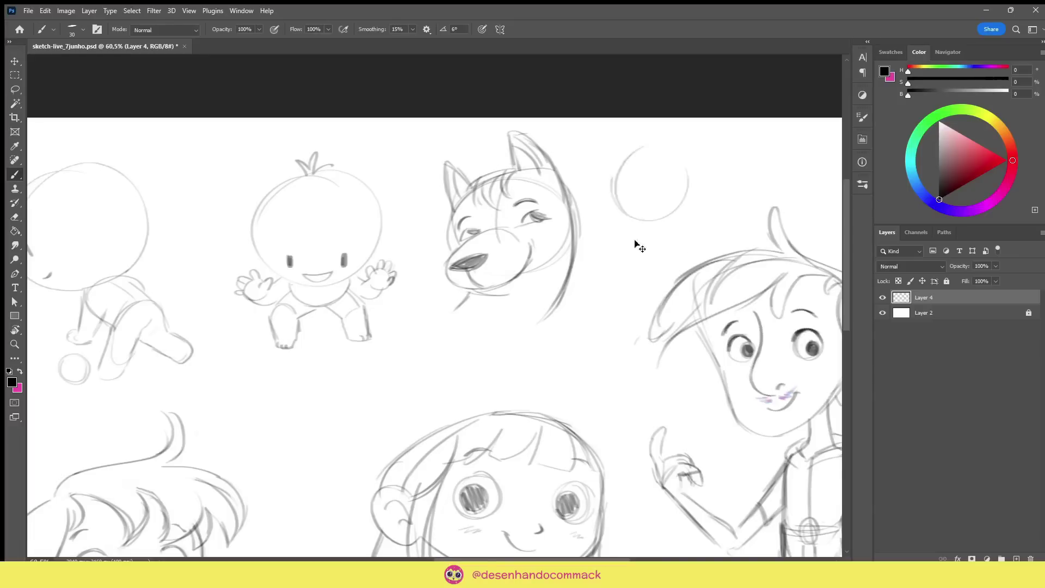
key("ctrl+z")
key("ctrl+z")
mouse_move(595, 182)
left_mouse_down()
mouse_move(665, 177)
mouse_move(593, 217)
left_mouse_up()
key("ctrl+z")
mouse_move(472, 305)
left_mouse_down()
mouse_move(581, 354)
mouse_move(566, 272)
mouse_move(445, 320)
left_mouse_up()
key("ctrl+z")
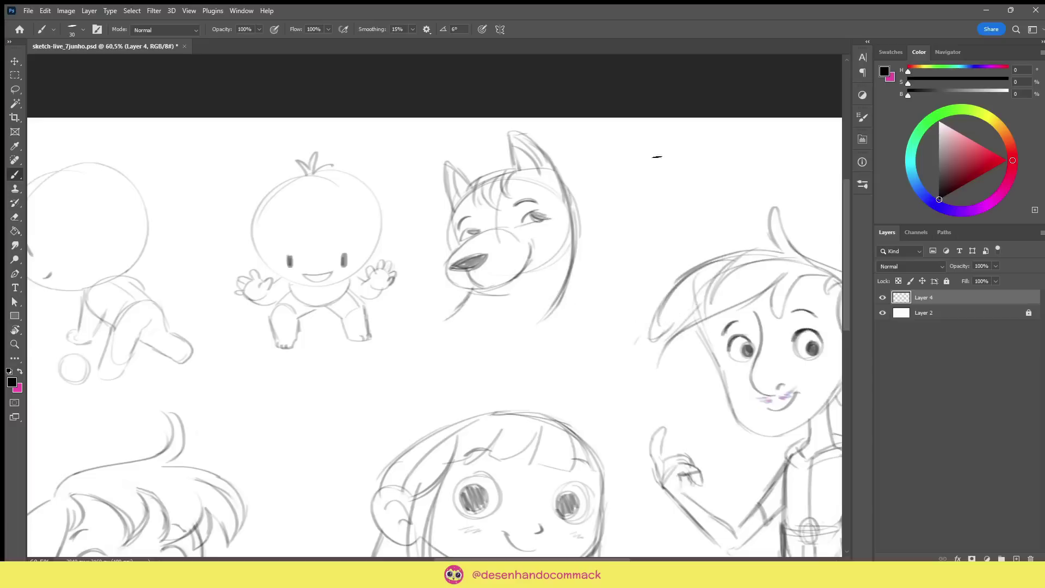
key("ctrl+z")
mouse_move(657, 157)
left_mouse_down()
mouse_move(762, 253)
mouse_move(601, 357)
left_mouse_up()
left_click_drag(589, 148, 572, 384)
key("ctrl+z")
key("ctrl+z")
mouse_move(529, 136)
left_mouse_down()
mouse_move(560, 332)
mouse_move(522, 340)
left_mouse_up()
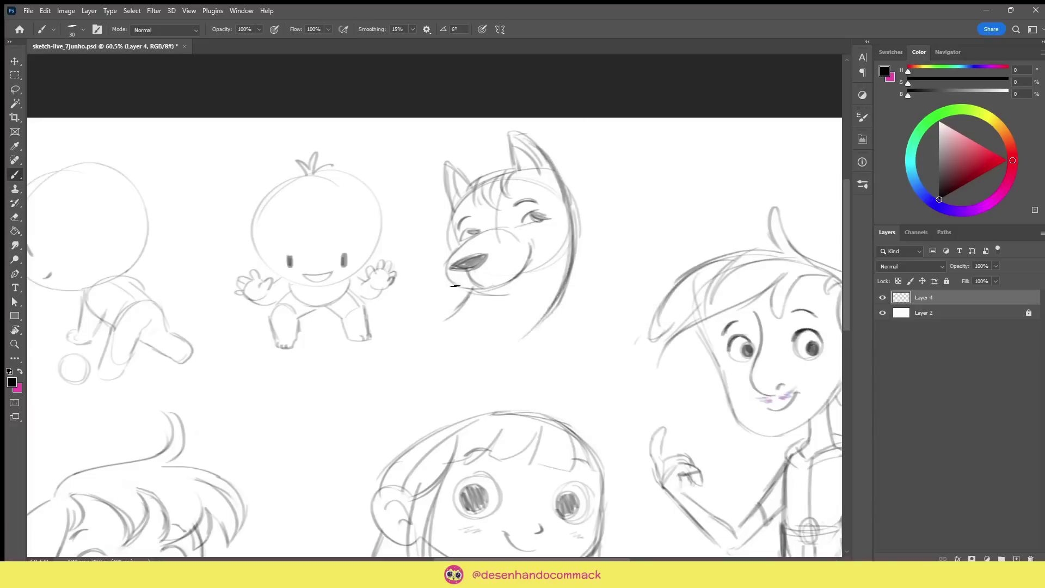
key("ctrl+z")
Redraw the dog's throat and neck lines, trimming the neck with the Eraser, and darken its eyelids.
left_click_drag(470, 293, 447, 318)
key("e")
left_click_drag(566, 280, 544, 309)
key("b")
left_click_drag(573, 224, 558, 317)
left_click_drag(467, 295, 447, 318)
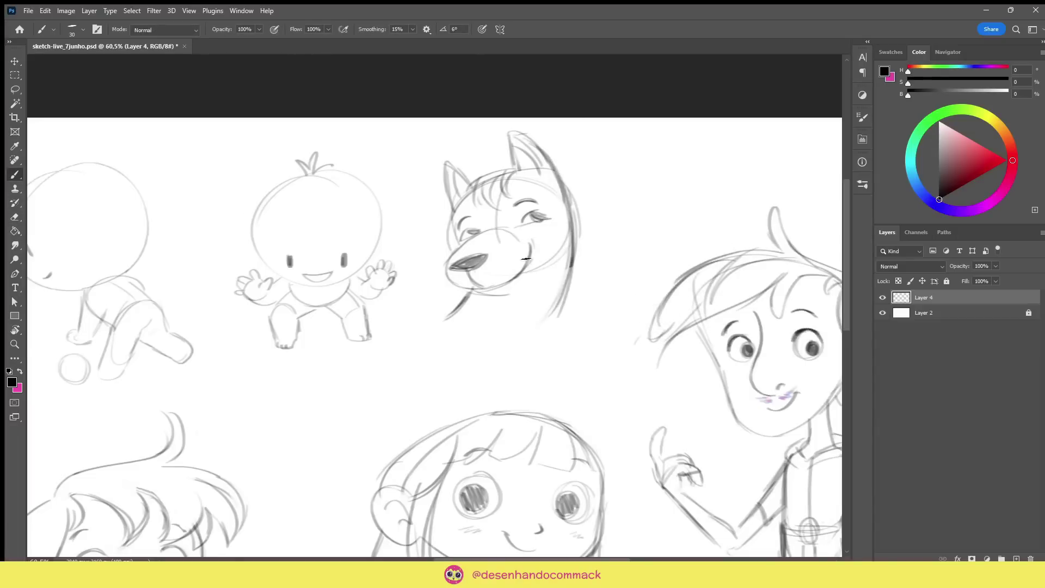
left_click_drag(532, 212, 550, 216)
left_click_drag(462, 239, 479, 233)
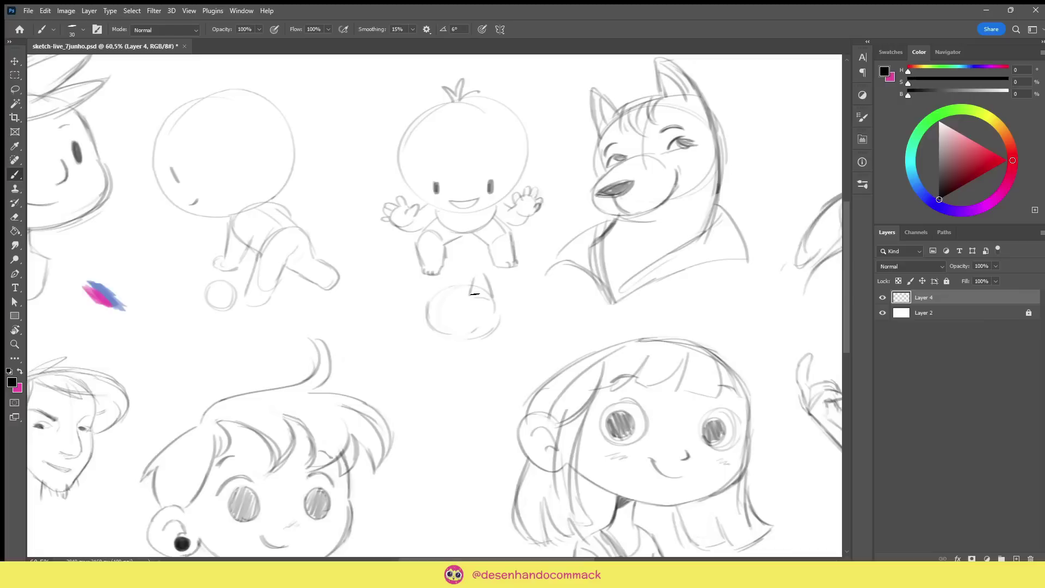
Draw pointed ears on the small round animal head below the baby.
left_click_drag(428, 303, 432, 284)
mouse_move(471, 297)
left_mouse_down()
mouse_move(482, 269)
mouse_move(493, 299)
mouse_move(481, 272)
mouse_move(469, 297)
left_mouse_up()
key("e")
key("b")
key("ctrl+z")
mouse_move(469, 299)
left_mouse_down()
mouse_move(491, 299)
mouse_move(466, 282)
left_mouse_up()
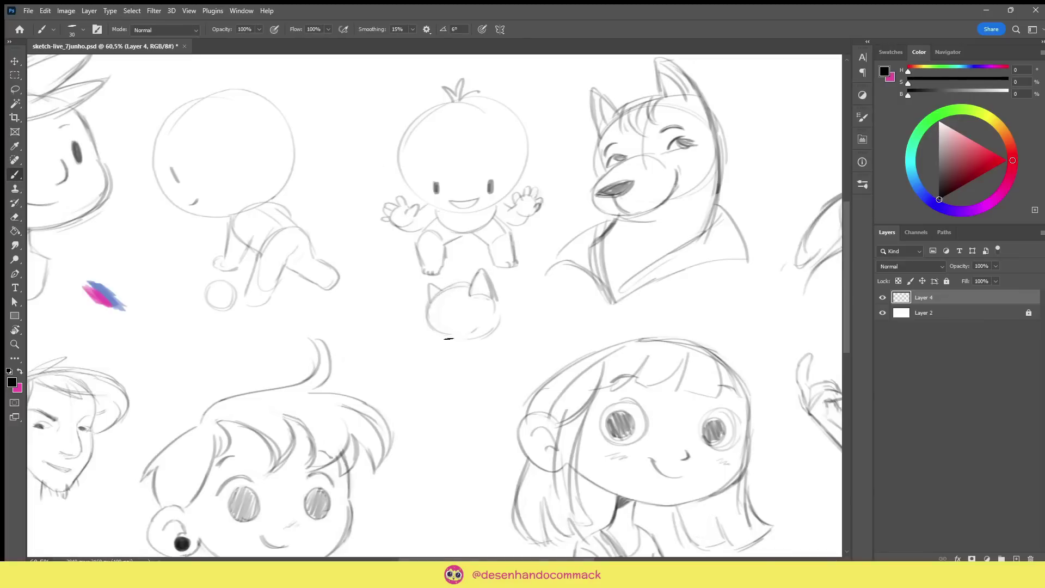
Sketch the small animal's body lines under its round head and erase its right pointed ear.
left_click_drag(450, 338, 445, 370)
left_click_drag(478, 341, 484, 362)
left_click_drag(454, 348, 468, 372)
key("e")
mouse_move(483, 272)
left_mouse_down()
mouse_move(476, 301)
mouse_move(499, 303)
left_mouse_up()
key("b")
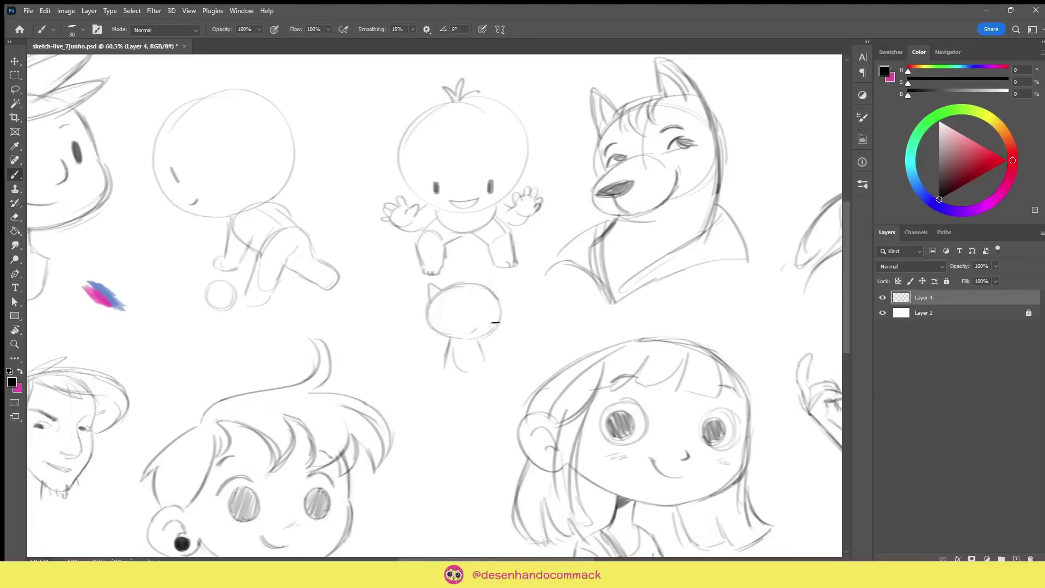
Rework the small animal's curved body beneath the head, alternating between Brush and Eraser.
left_click_drag(448, 348, 463, 384)
key("e")
mouse_move(454, 350)
left_mouse_down()
mouse_move(459, 359)
mouse_move(417, 364)
mouse_move(453, 366)
mouse_move(446, 361)
left_mouse_up()
key("b")
key("e")
key("b")
mouse_move(438, 357)
left_mouse_down()
mouse_move(461, 364)
mouse_move(469, 385)
mouse_move(487, 382)
left_mouse_up()
key("e")
key("b")
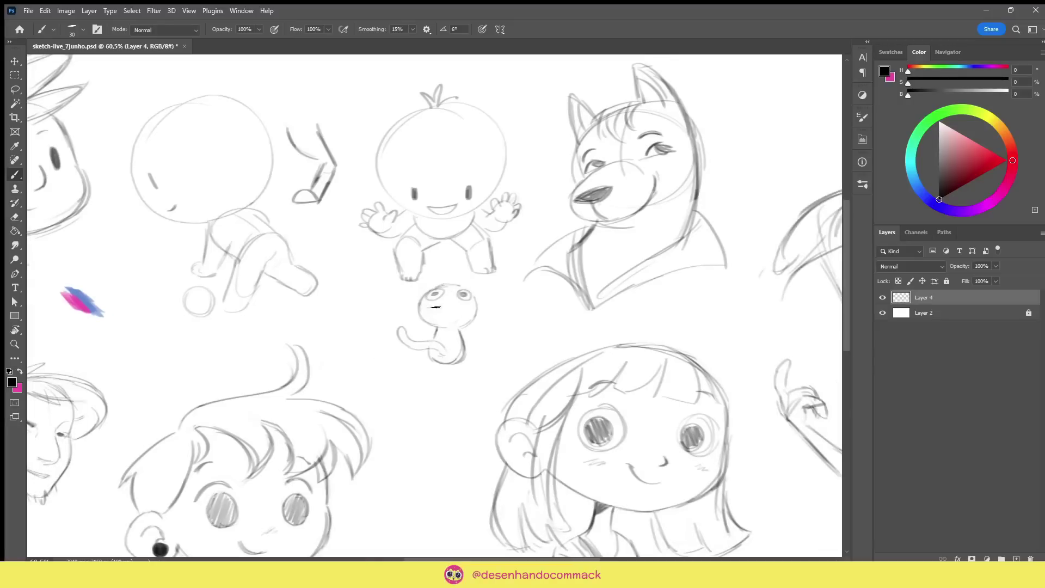
Draw the drooping ear line on the left side of the small animal's head.
mouse_move(421, 310)
left_mouse_down()
mouse_move(440, 314)
mouse_move(480, 289)
mouse_move(469, 324)
left_mouse_up()
key("ctrl+z")
left_click_drag(428, 307, 430, 326)
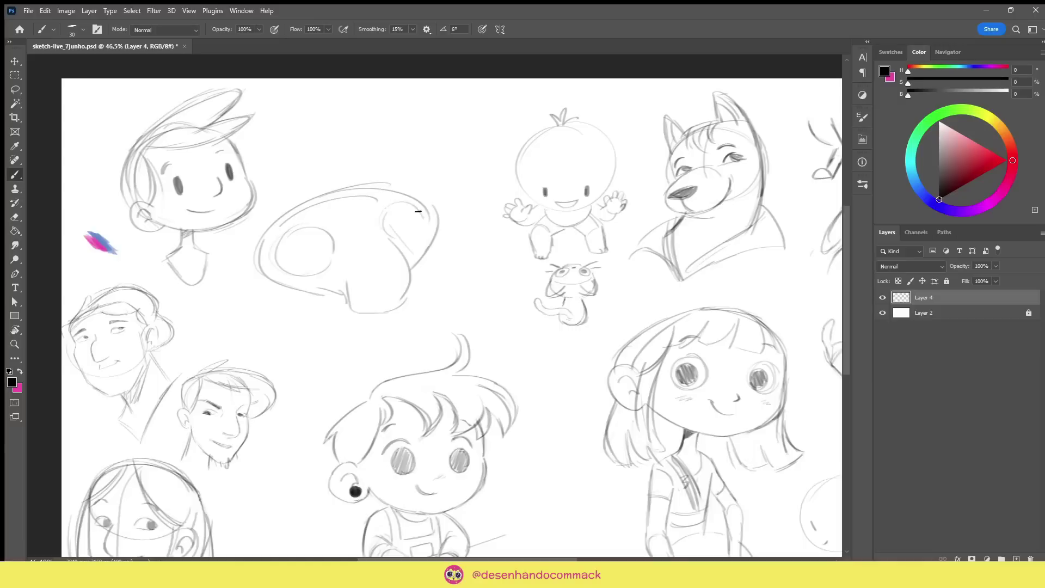
Draw the alien's right eye and shade slanted dark pupils in both of its eyes.
left_click_drag(419, 212, 433, 235)
mouse_move(340, 240)
left_mouse_down()
mouse_move(305, 229)
mouse_move(299, 258)
left_mouse_up()
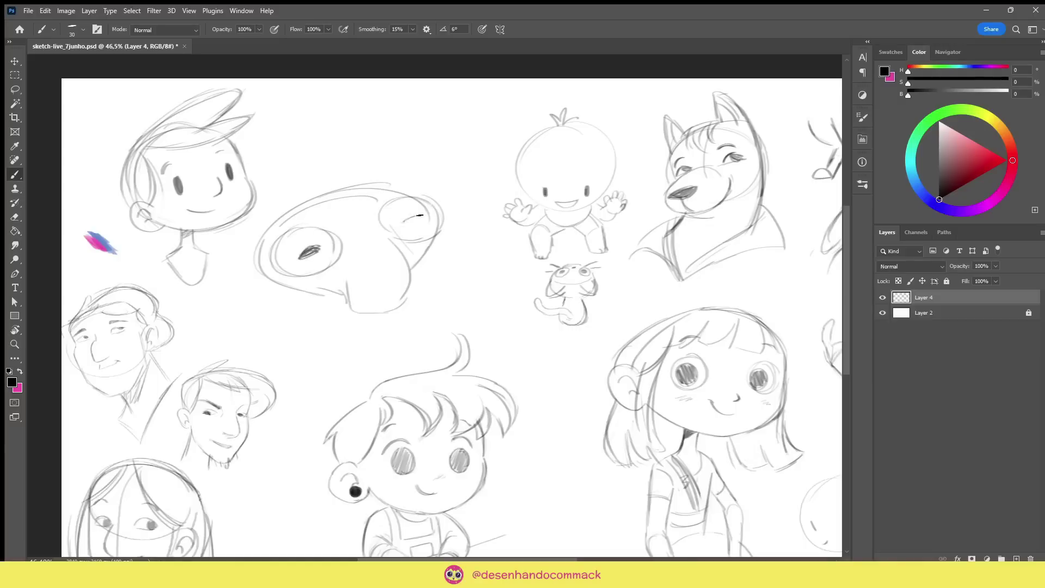
left_click_drag(419, 216, 403, 222)
left_click_drag(298, 257, 319, 249)
Outline and hatch a rectangular patch on the alien's forehead and touch up its left pupil with the Eraser.
left_click_drag(324, 200, 360, 213)
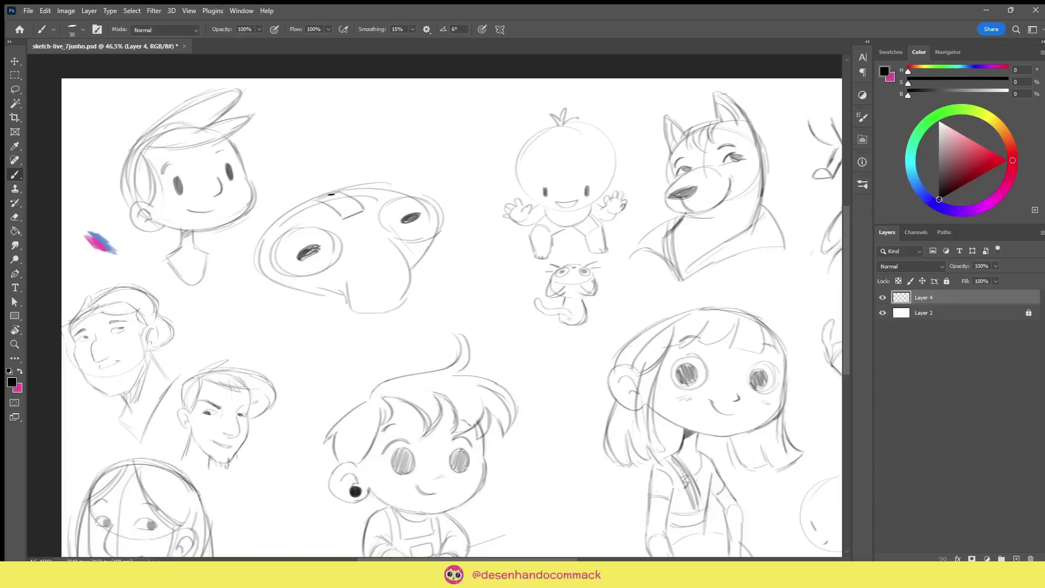
left_click_drag(345, 201, 352, 214)
key("e")
mouse_move(314, 257)
left_mouse_down()
mouse_move(304, 265)
mouse_move(314, 251)
left_mouse_up()
key("b")
key("e")
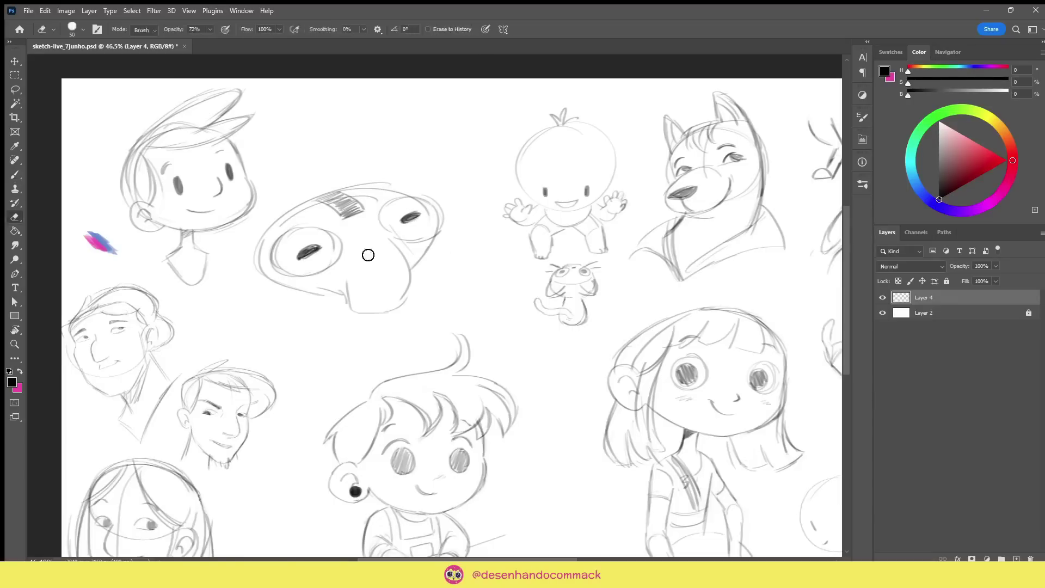
Lasso and delete the alien's protruding muzzle, then redraw its nose, mouth and jaw lines.
key("l")
left_click_drag(382, 235, 376, 240)
key("Delete")
key("ctrl+d")
key("b")
mouse_move(266, 277)
left_mouse_down()
mouse_move(345, 295)
mouse_move(365, 315)
mouse_move(399, 287)
left_mouse_up()
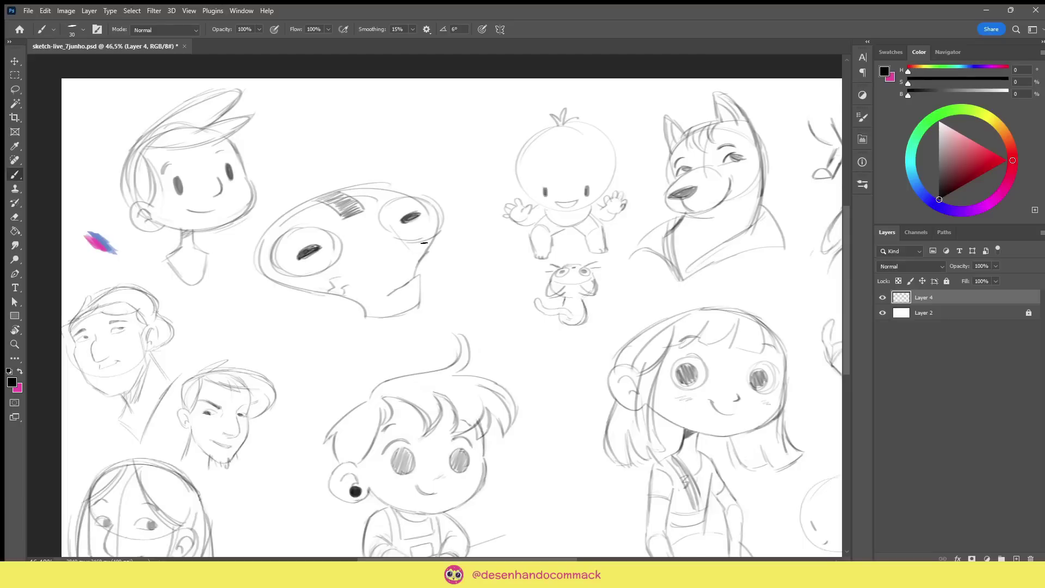
Draw the two sides of the alien's neck below the jaw and soften their lower ends with the Eraser.
left_click_drag(331, 297, 321, 354)
left_click_drag(356, 302, 357, 349)
key("e")
left_click_drag(338, 338, 321, 355)
Lasso the alien's head, cut and paste it onto a new layer, then move it up and scale it down.
key("l")
mouse_move(246, 248)
left_mouse_down()
mouse_move(420, 347)
mouse_move(245, 246)
left_mouse_up()
key("ctrl+x")
key("ctrl+v")
key("v")
left_click_drag(348, 289, 273, 198)
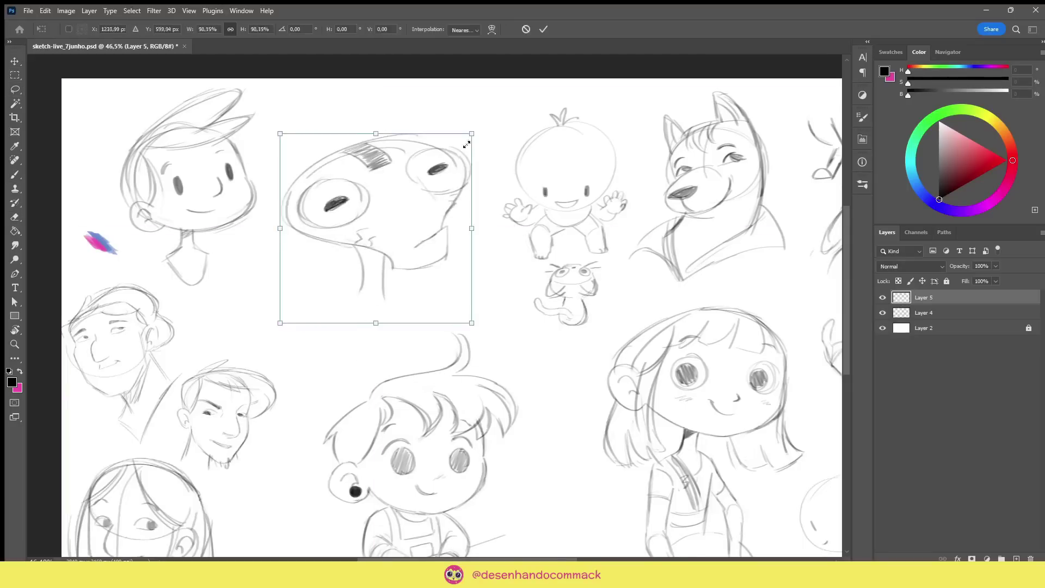
Sketch the alien's bent forearm and hand in front of its torso, erasing the first hand arc.
mouse_move(330, 310)
left_mouse_down()
mouse_move(344, 297)
mouse_move(333, 312)
mouse_move(372, 358)
left_mouse_up()
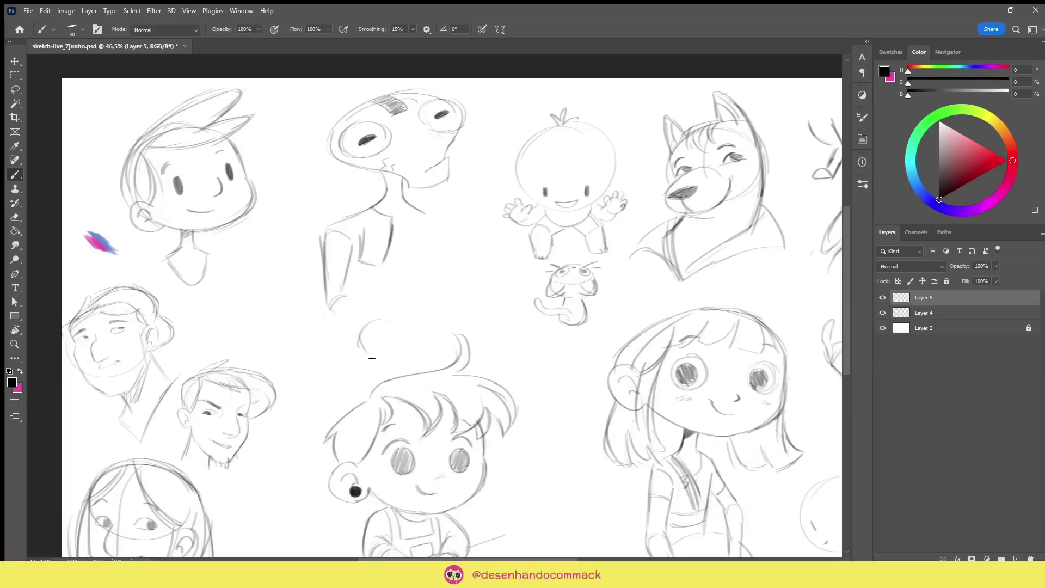
left_click_drag(328, 313, 357, 326)
key("e")
left_click_drag(362, 345, 368, 324)
key("b")
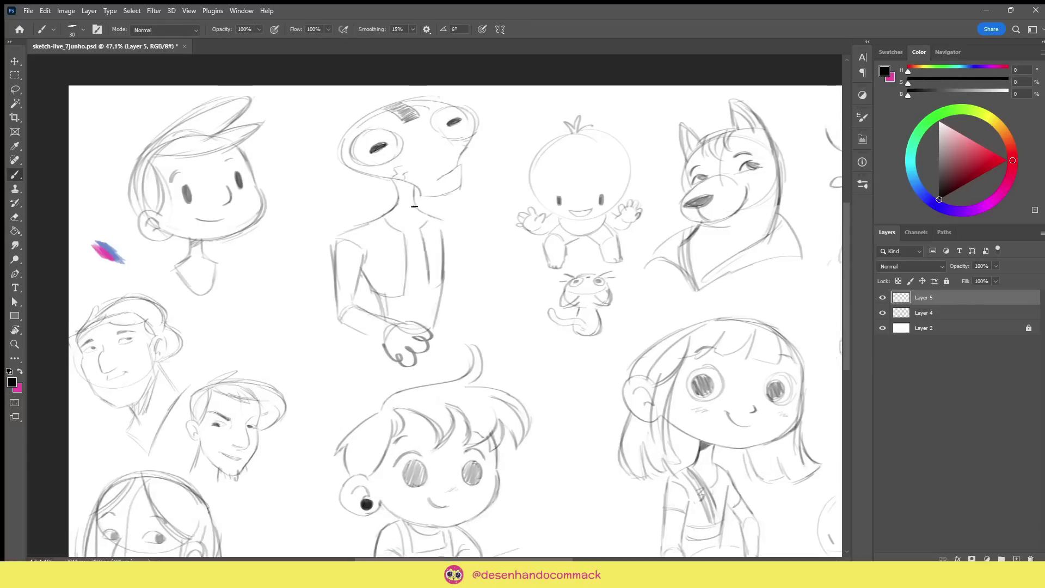
Sketch the alien's other arm bent upward at the elbow, with its raised forearm reaching beside the jaw.
left_click_drag(446, 224, 466, 276)
mouse_move(462, 187)
left_mouse_down()
mouse_move(471, 204)
mouse_move(484, 200)
left_mouse_up()
left_click_drag(487, 203, 487, 227)
mouse_move(470, 203)
left_mouse_down()
mouse_move(458, 211)
mouse_move(476, 249)
mouse_move(487, 204)
left_mouse_up()
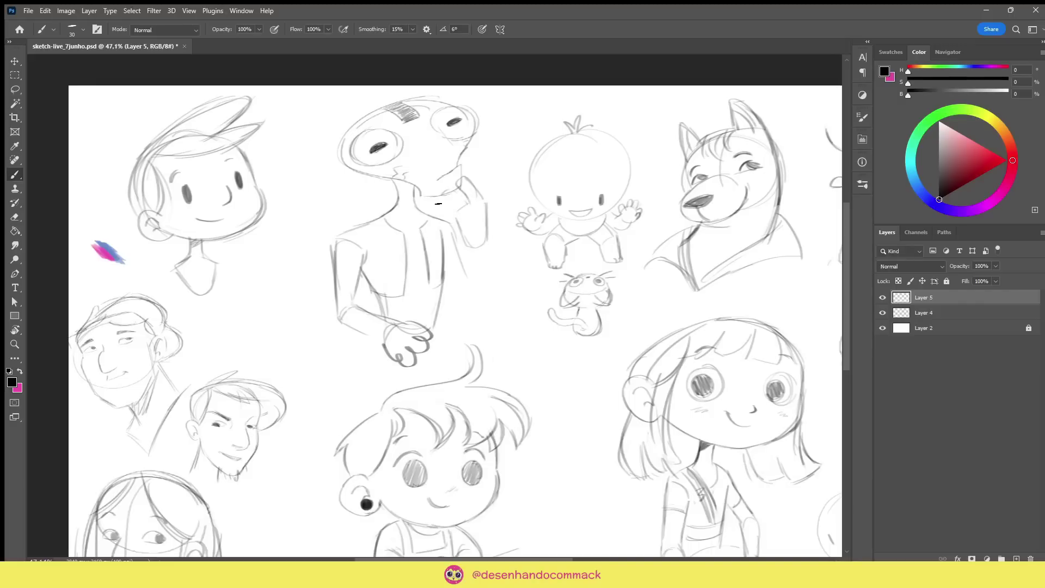